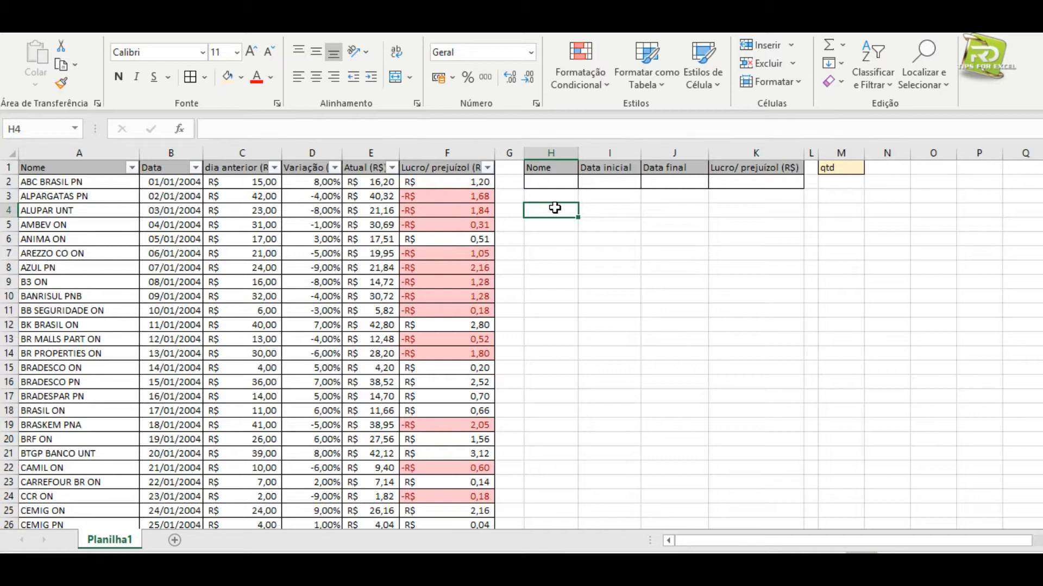
Step: Turn off the filter on the data table's header row
click(435, 168)
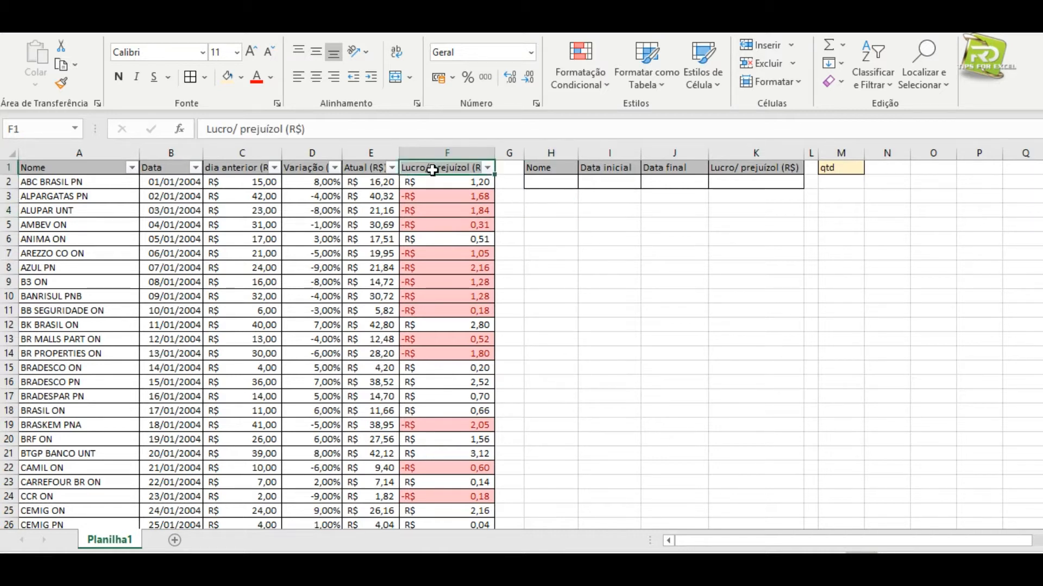
click(40, 170)
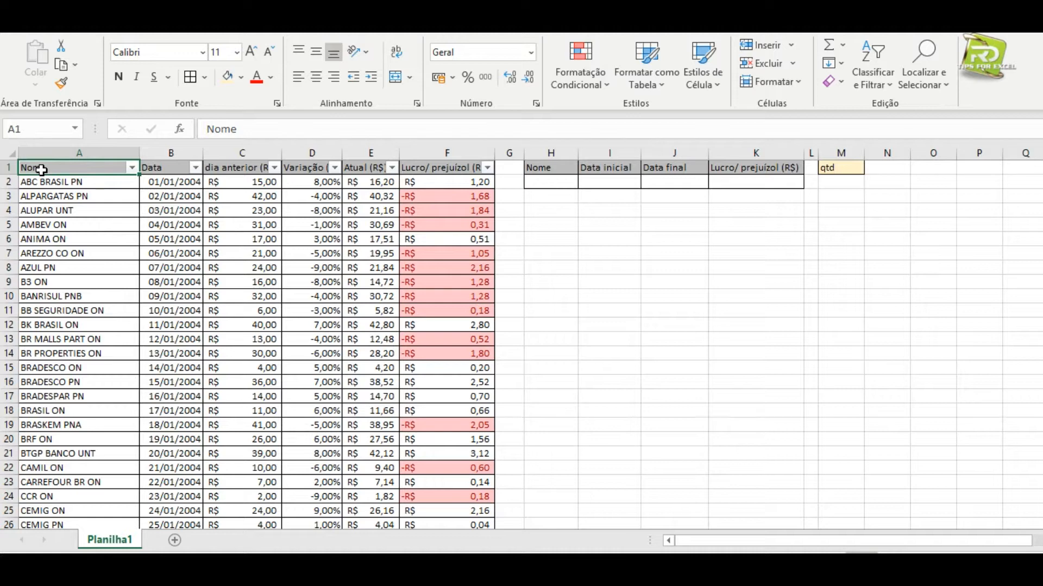
click(290, 25)
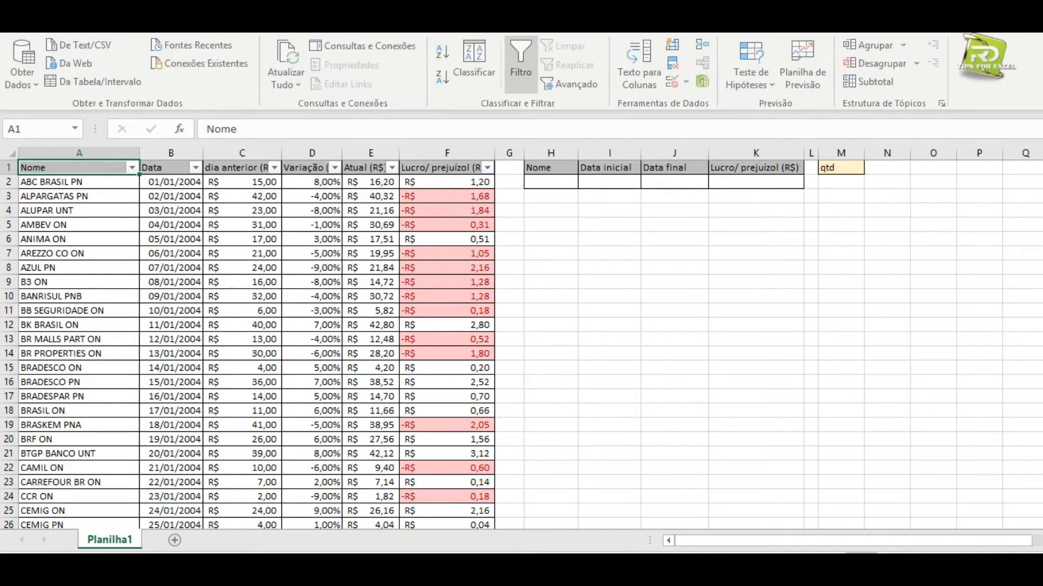
click(515, 69)
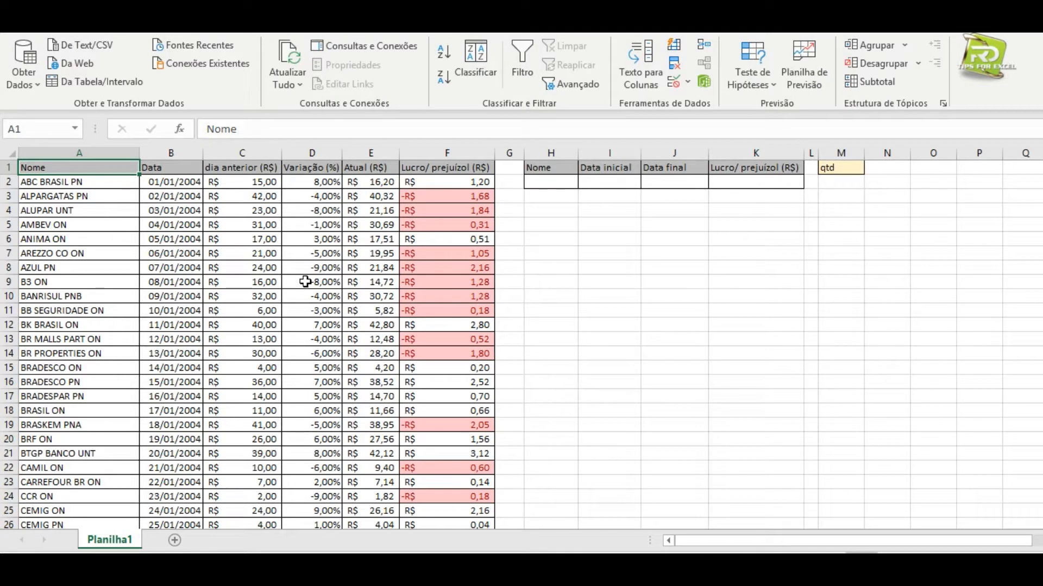
Step: Examine the data table down to its last row, then the empty criteria cells H2:K2 and the qtd cell M2
key(Down)
key(ctrl+Down)
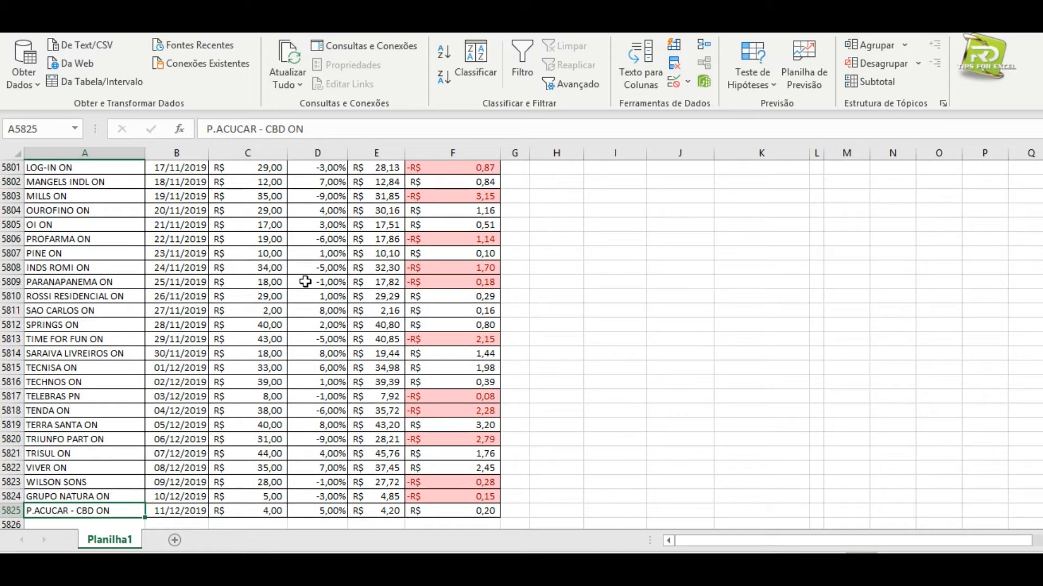
key(ctrl+Up)
key(Down)
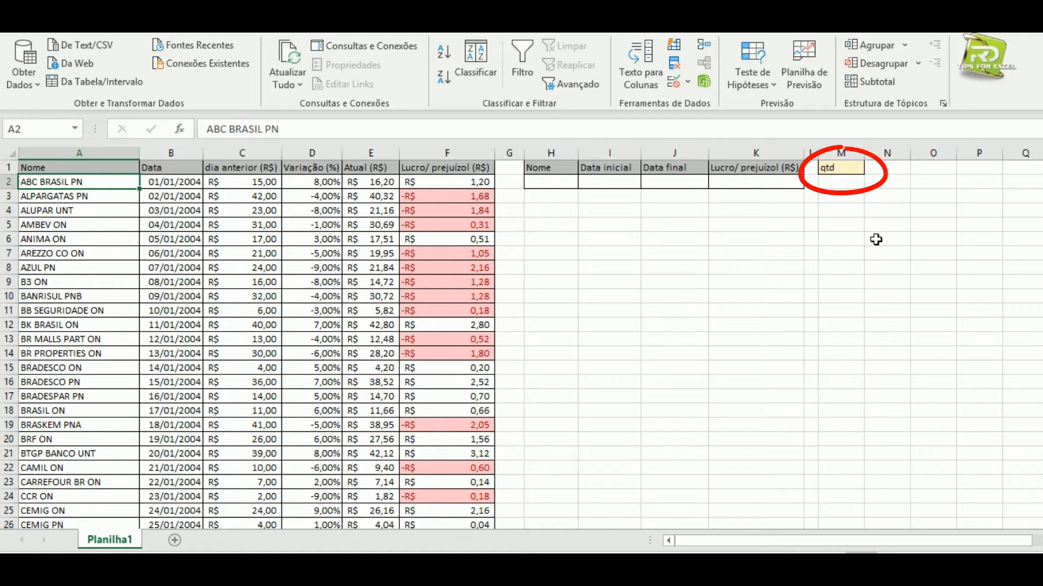
click(848, 182)
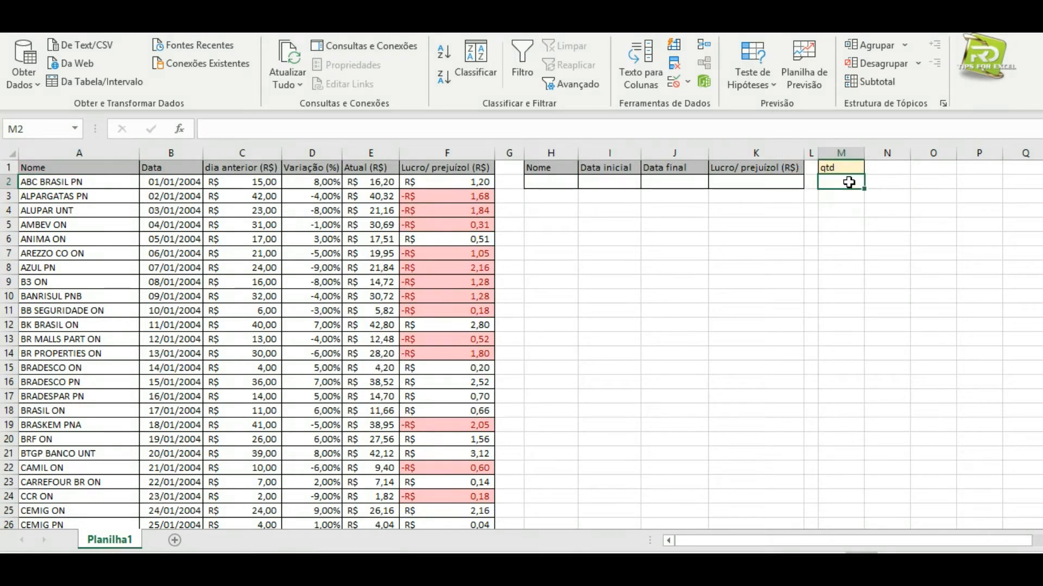
click(547, 185)
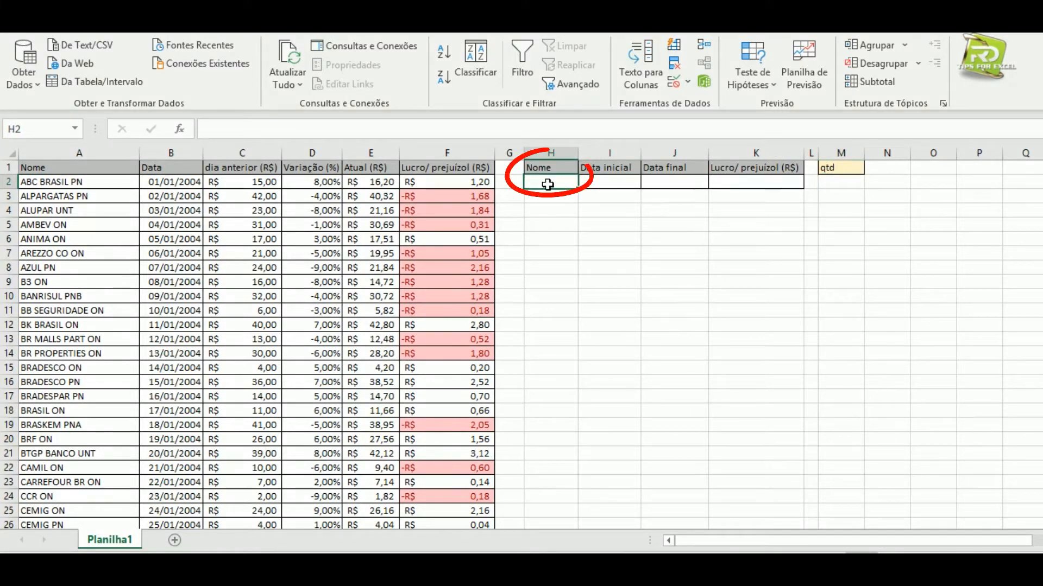
click(763, 182)
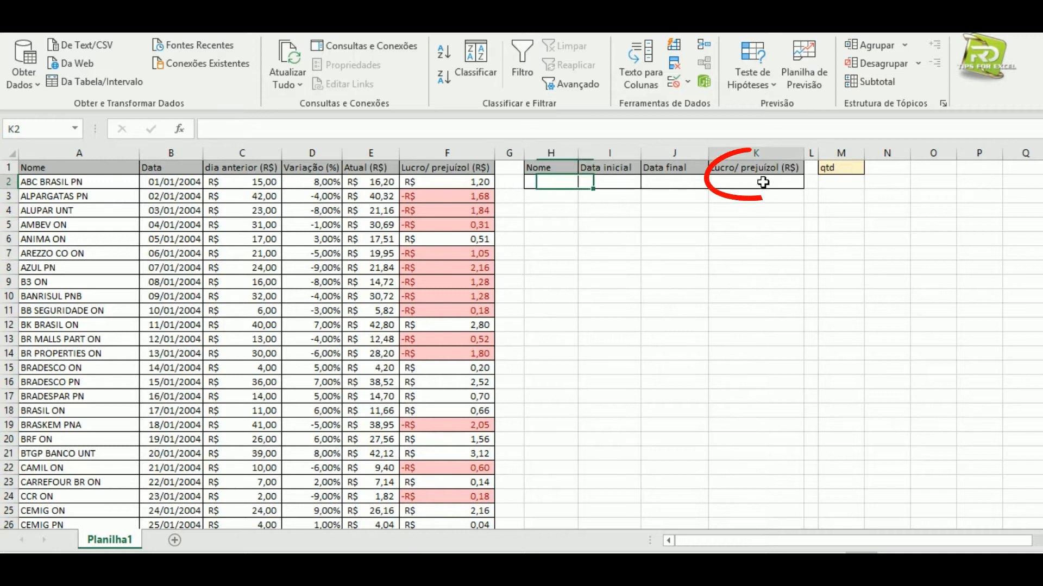
click(603, 182)
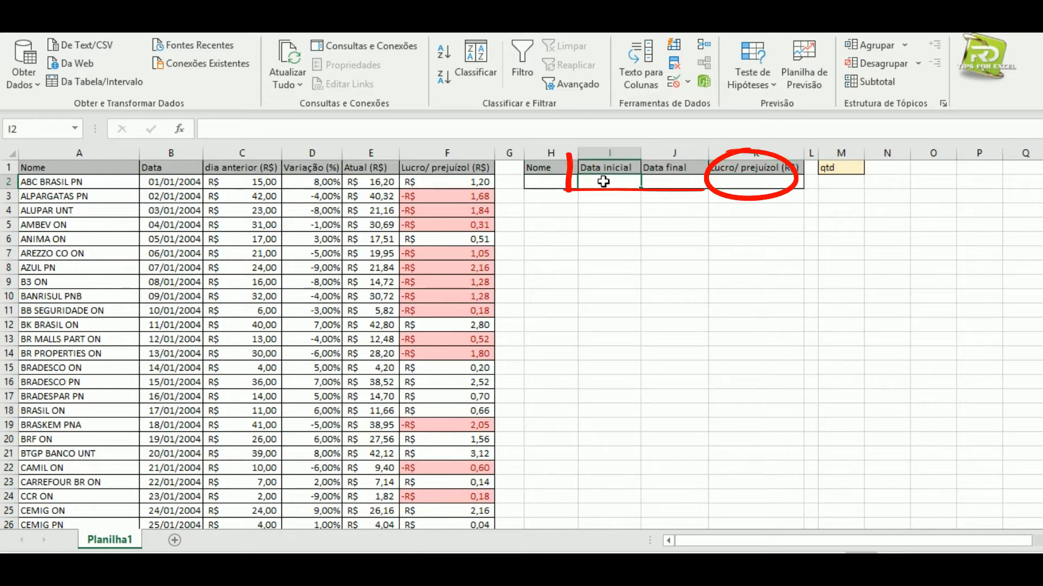
click(661, 185)
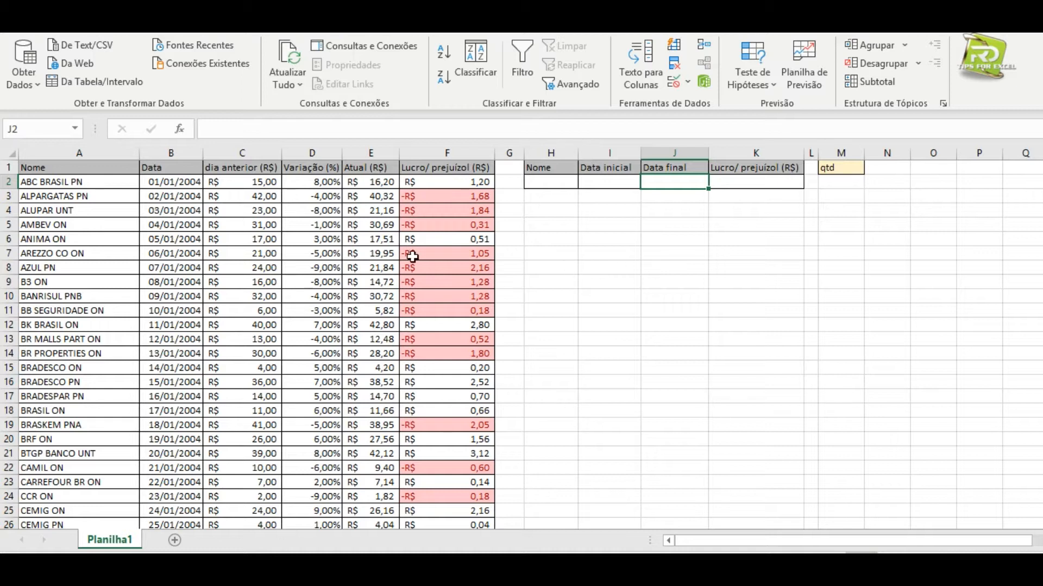
Step: Copy the name AMBEV ON from cell A5 into the Nome criterion cell H2
click(78, 230)
key(ctrl+c)
click(537, 184)
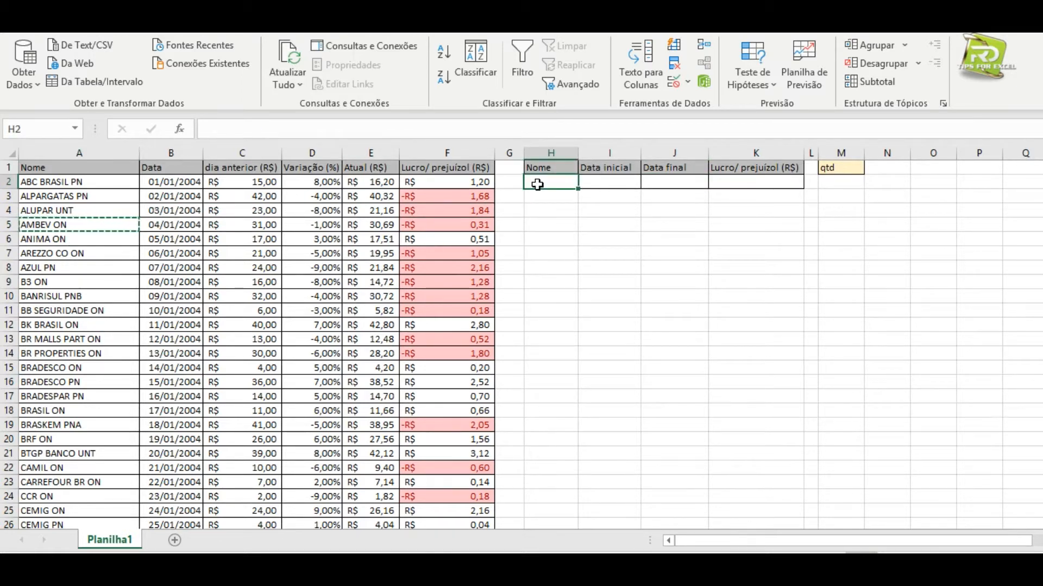
key(ctrl+v)
click(602, 295)
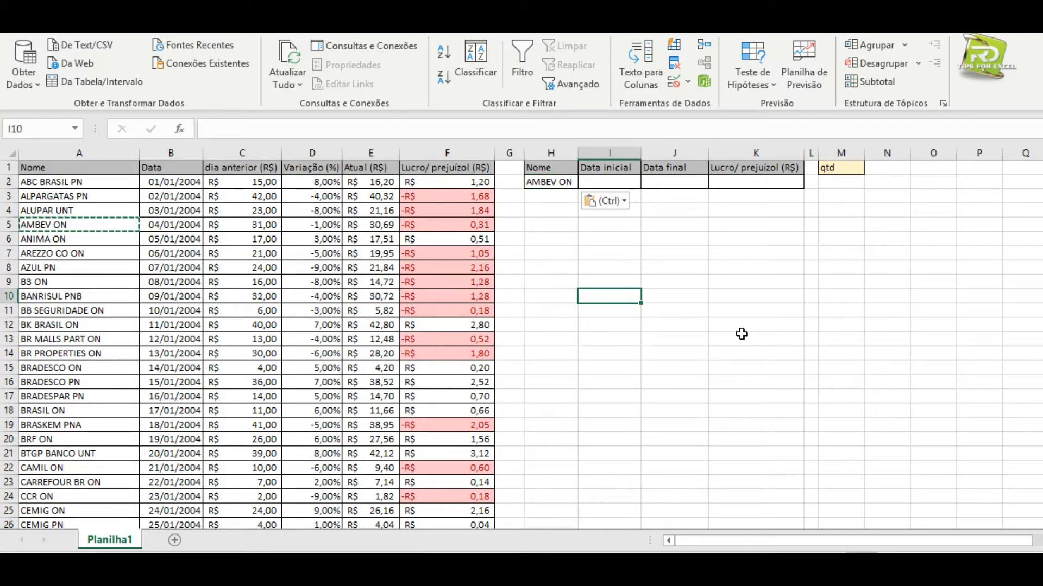
click(546, 183)
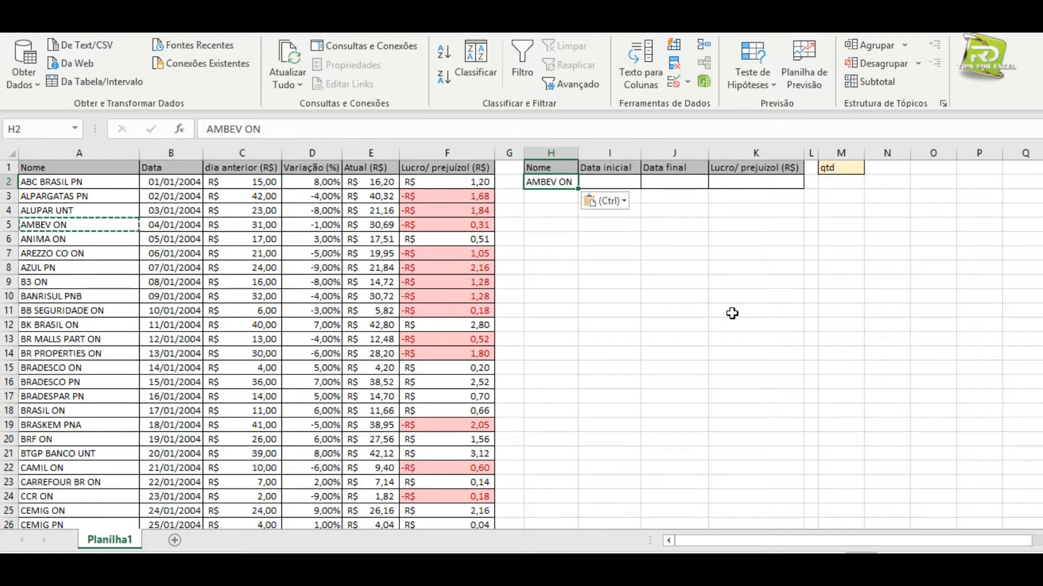
Step: Enter the start date criterion >=01/01/2010 in cell I2 under Data inicial and widen column I slightly
click(607, 182)
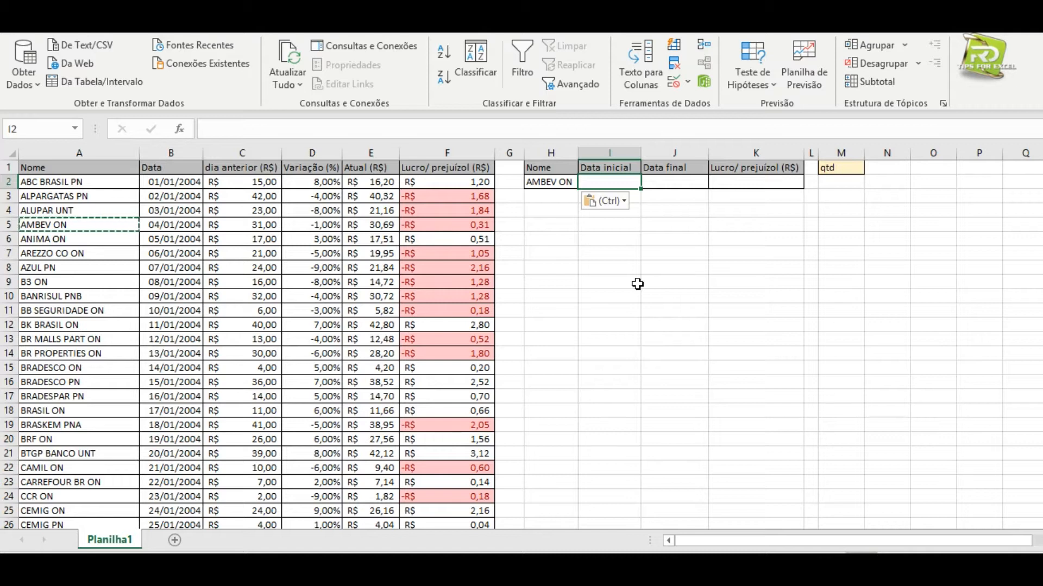
text(>=)
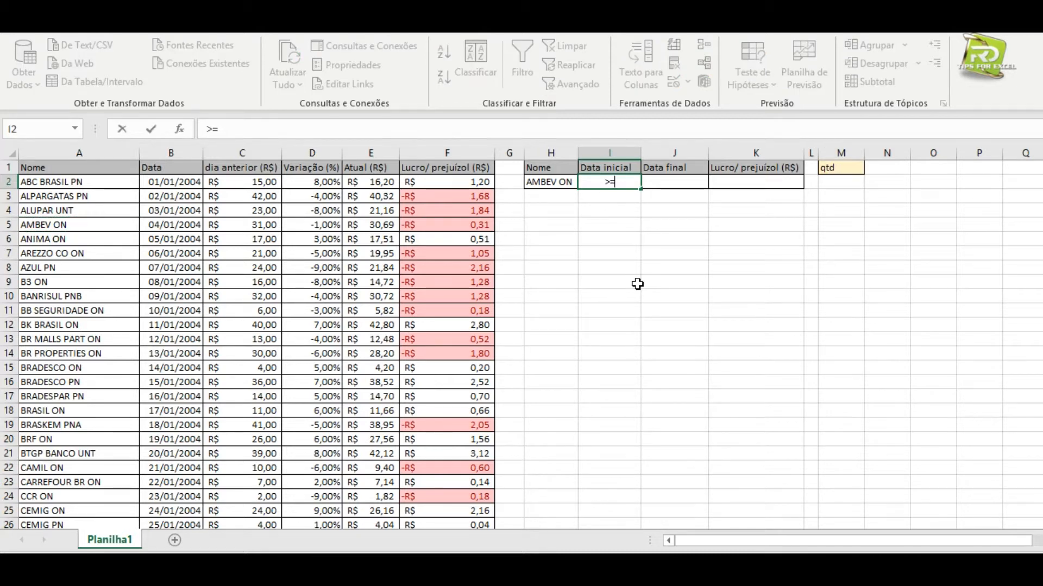
text(01/01/2010)
key(Return)
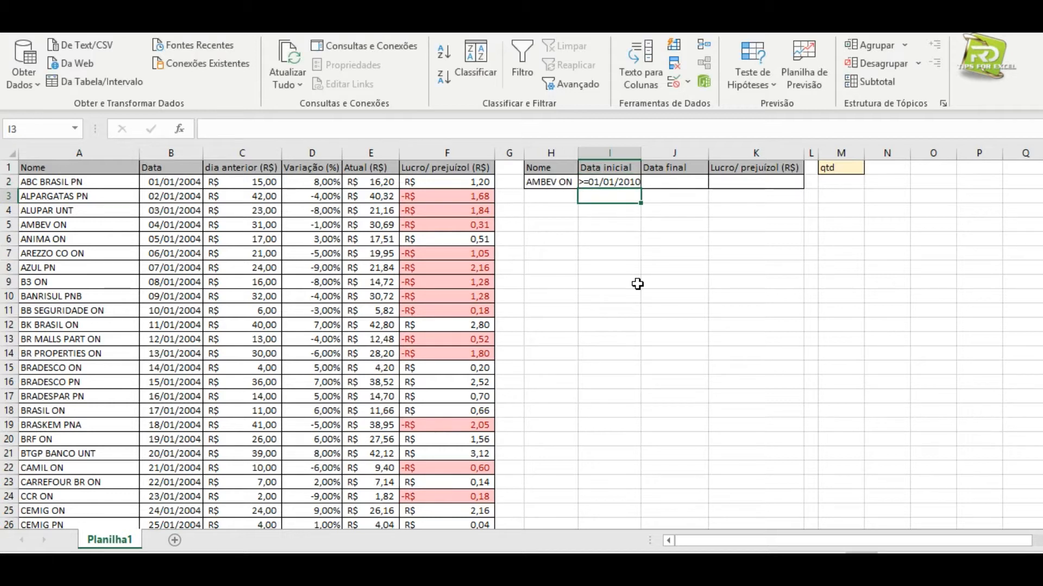
key(Right)
key(Up)
drag(641, 152, 648, 153)
key(Down)
key(Down)
Step: Enter the end date criterion <=30/12/2015 in cell J2 under Data final
click(663, 182)
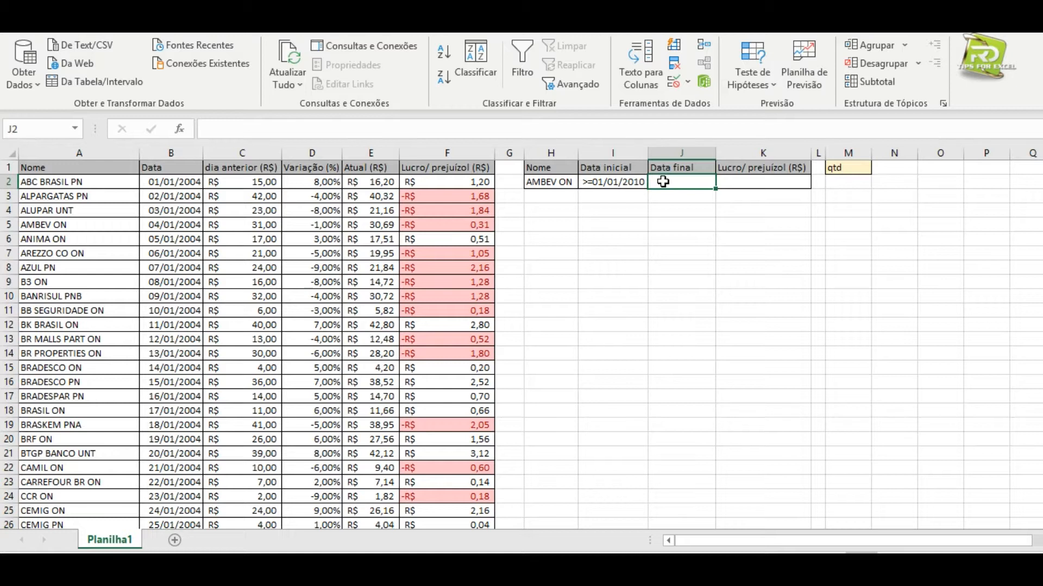
text(<)
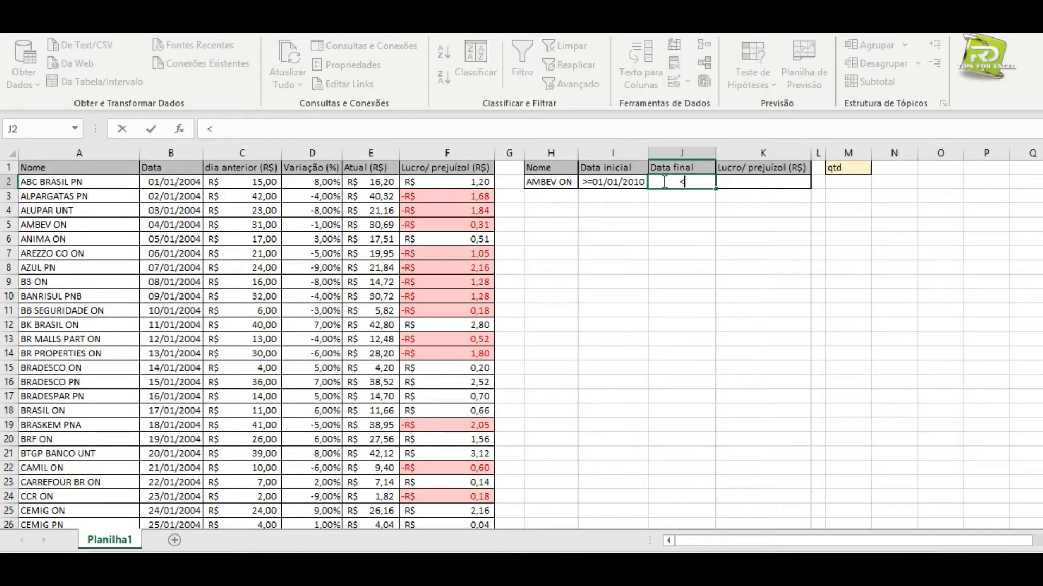
text(=30/12/2015)
key(Return)
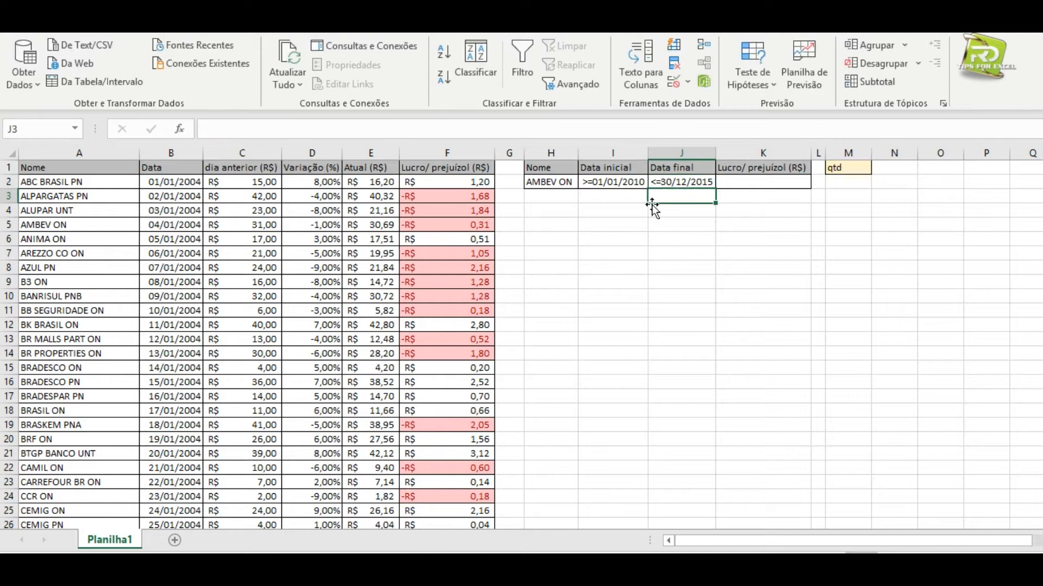
Step: Review the name and date criteria in H2:J2 and the negative values in the Lucro/ prejuízo column F
click(637, 224)
click(568, 185)
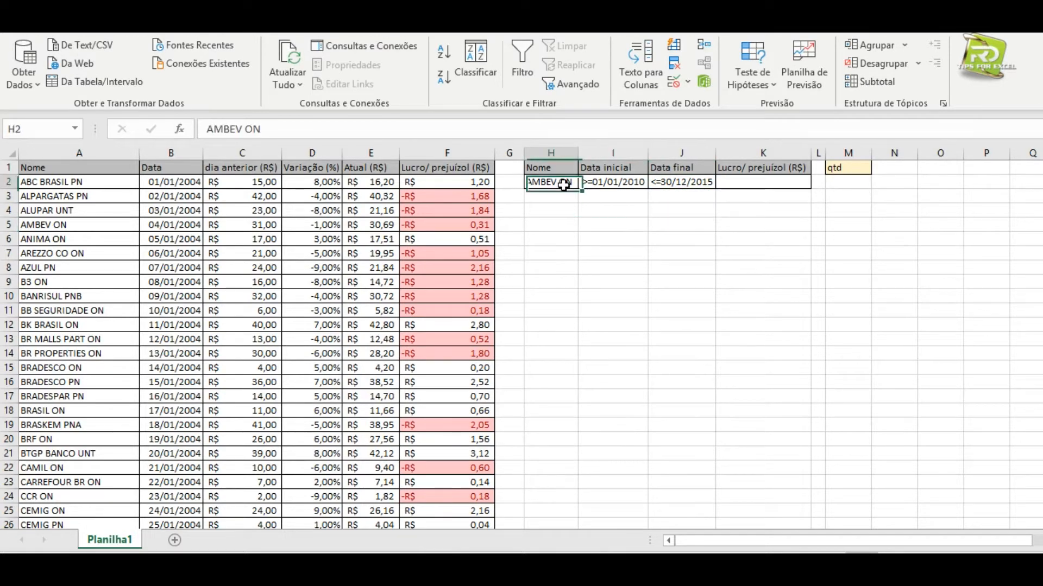
click(606, 184)
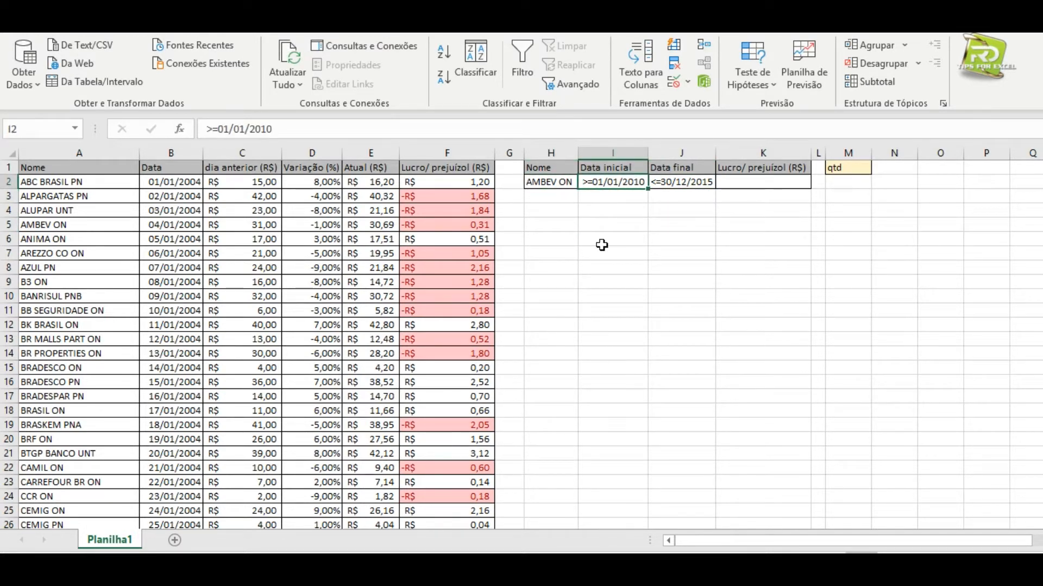
click(696, 185)
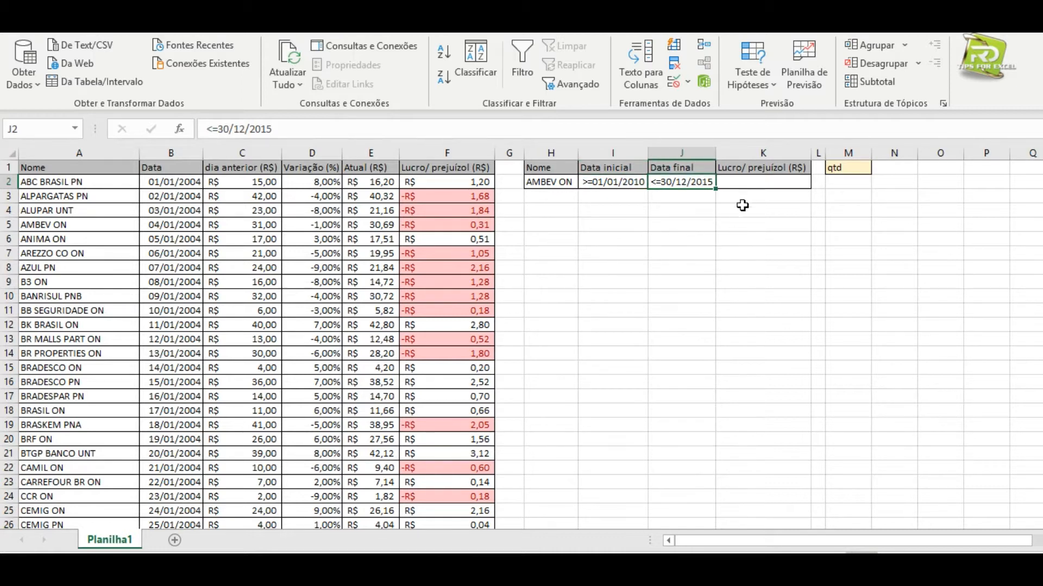
click(741, 186)
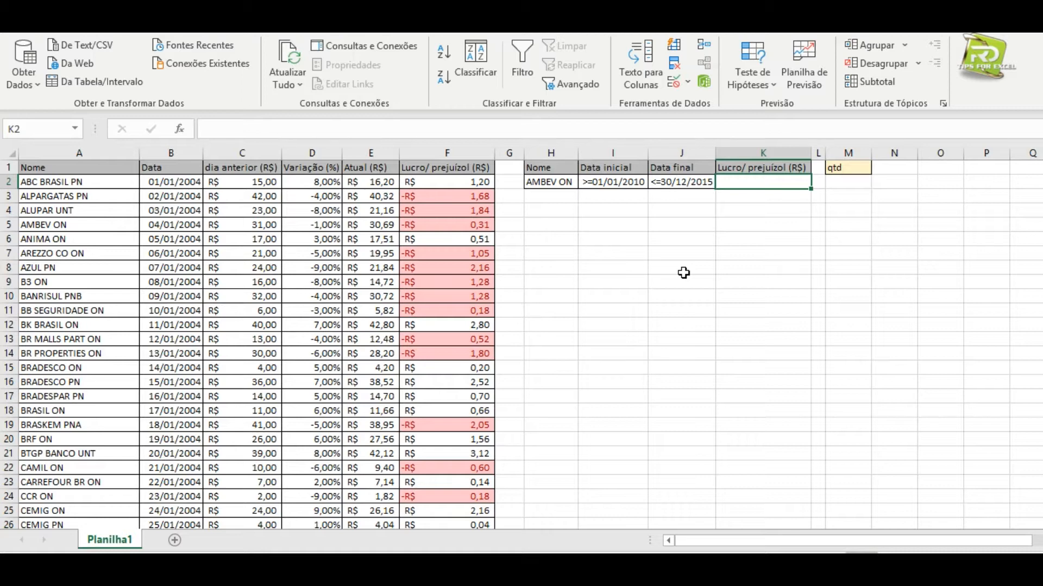
click(447, 153)
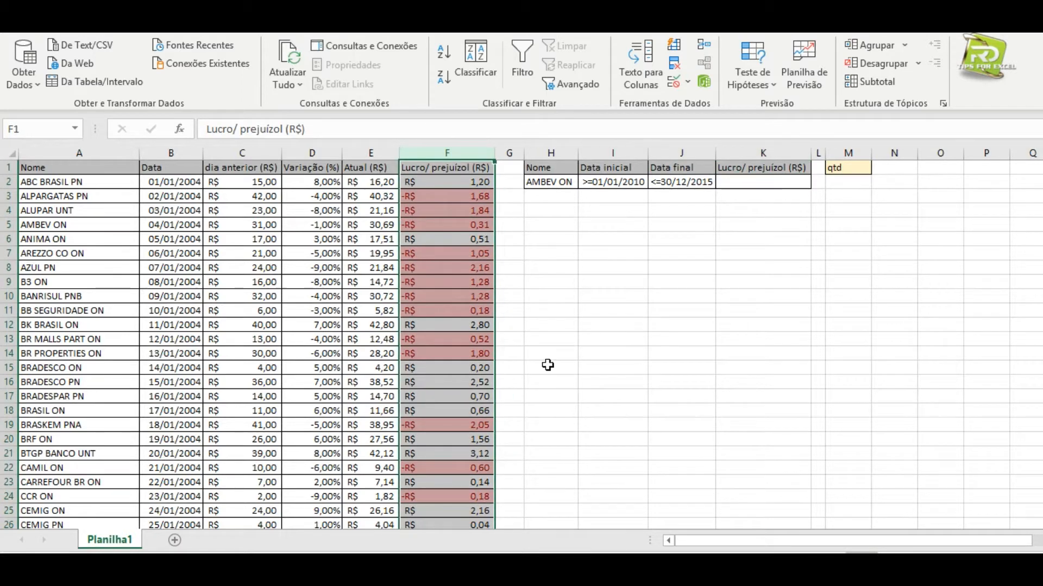
click(600, 282)
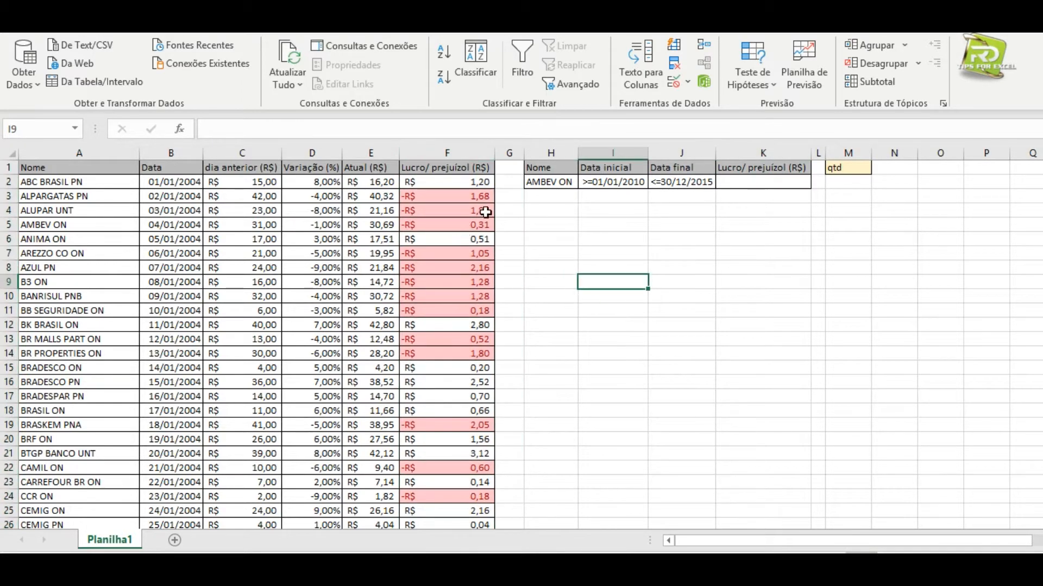
drag(475, 197, 478, 225)
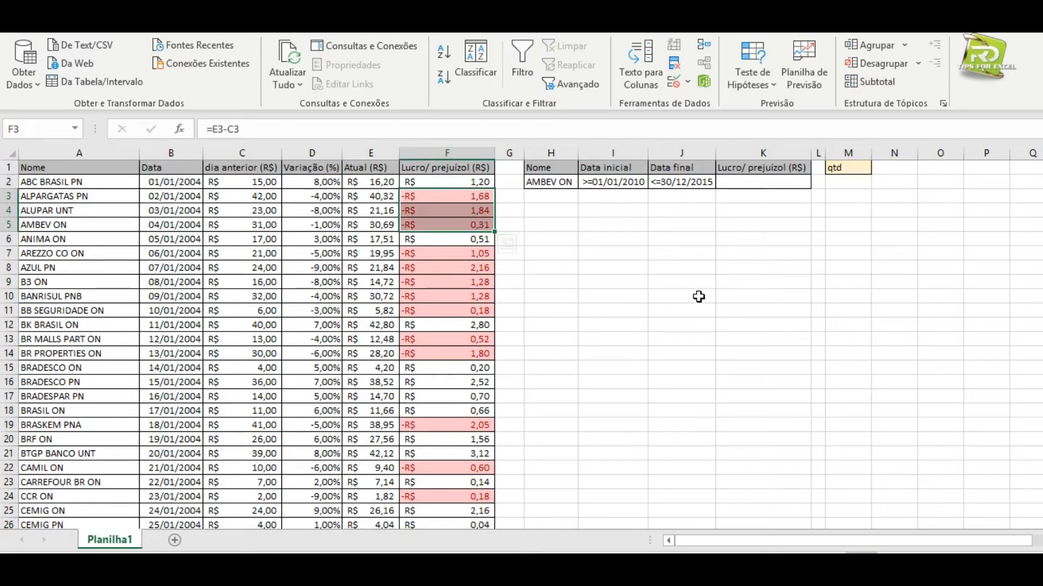
click(673, 297)
Step: Enter the loss criterion <0 in cell K2 under Lucro/ prejuízol (R$)
click(742, 183)
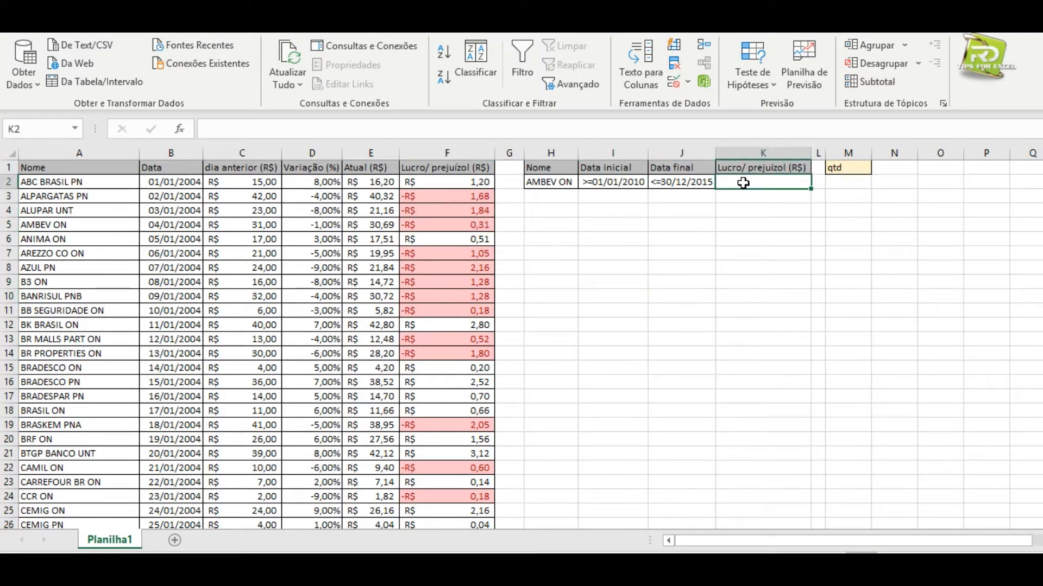
text(<0)
key(Return)
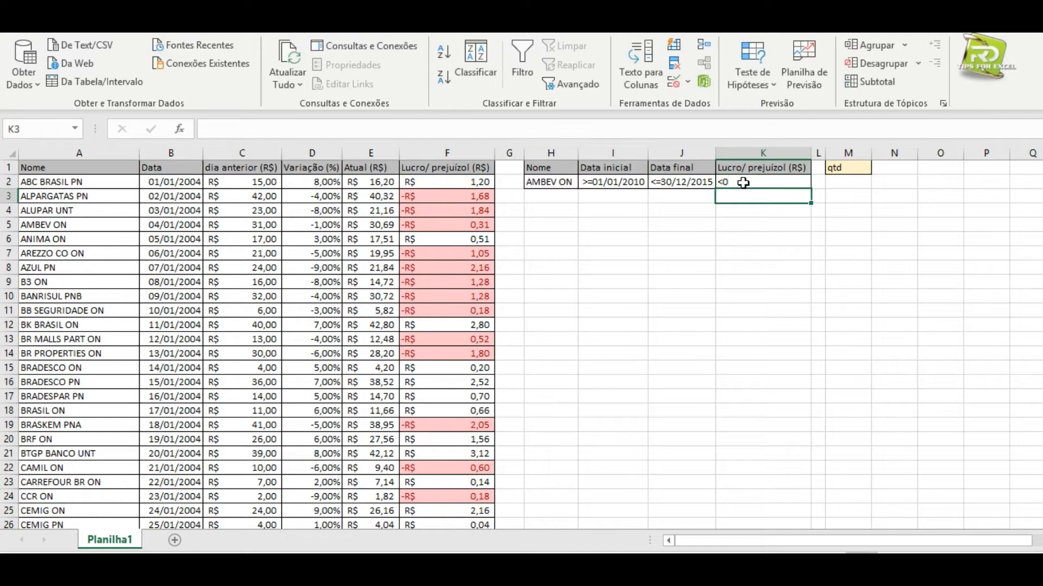
click(847, 183)
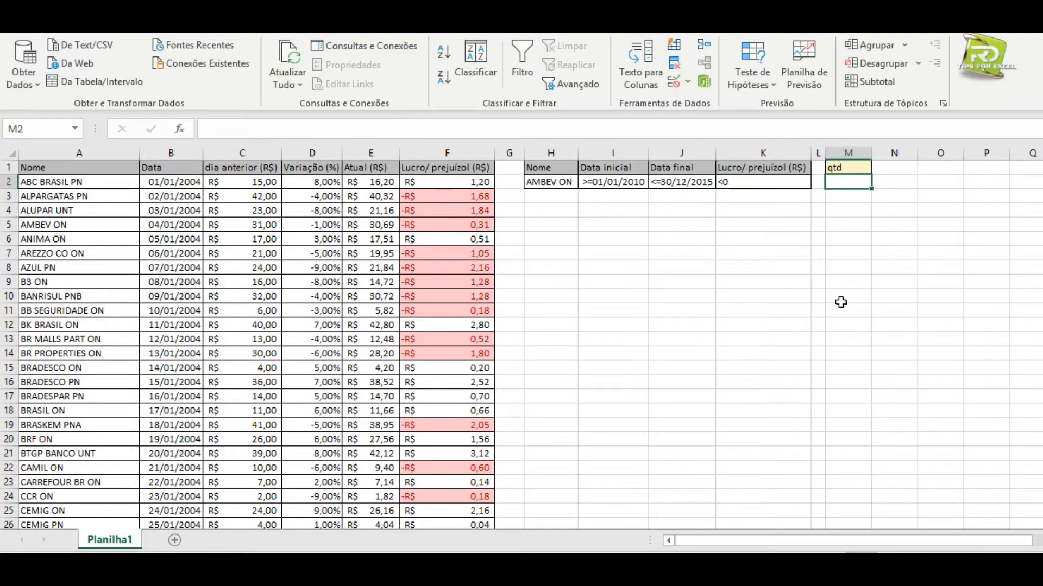
drag(542, 182, 741, 185)
click(791, 256)
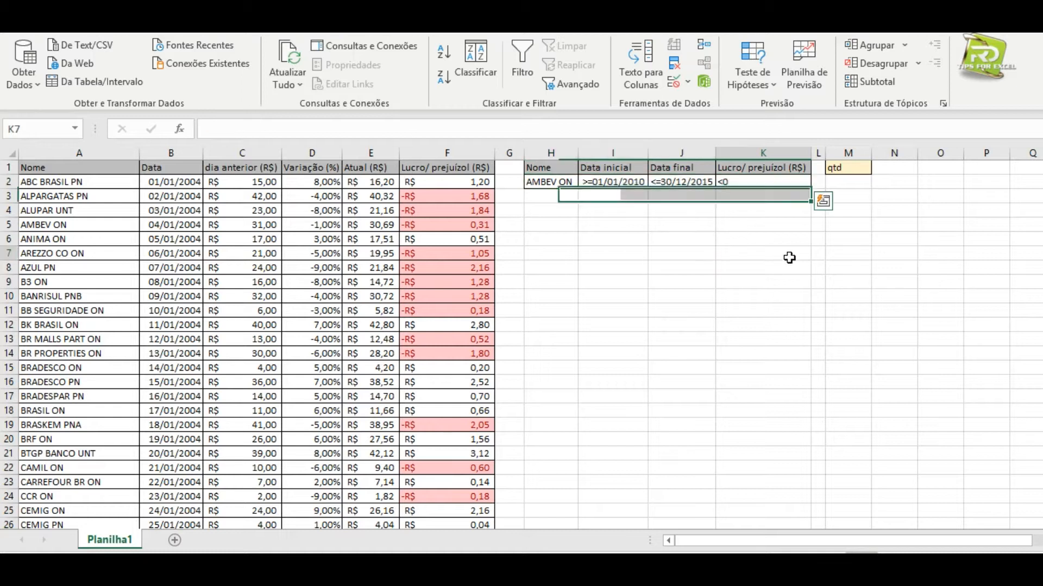
click(853, 180)
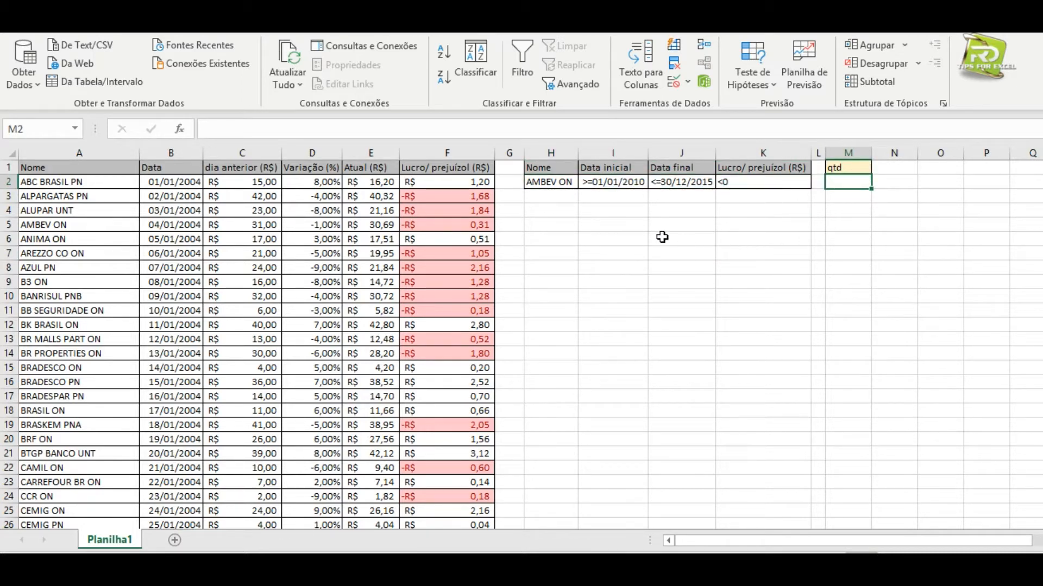
click(840, 239)
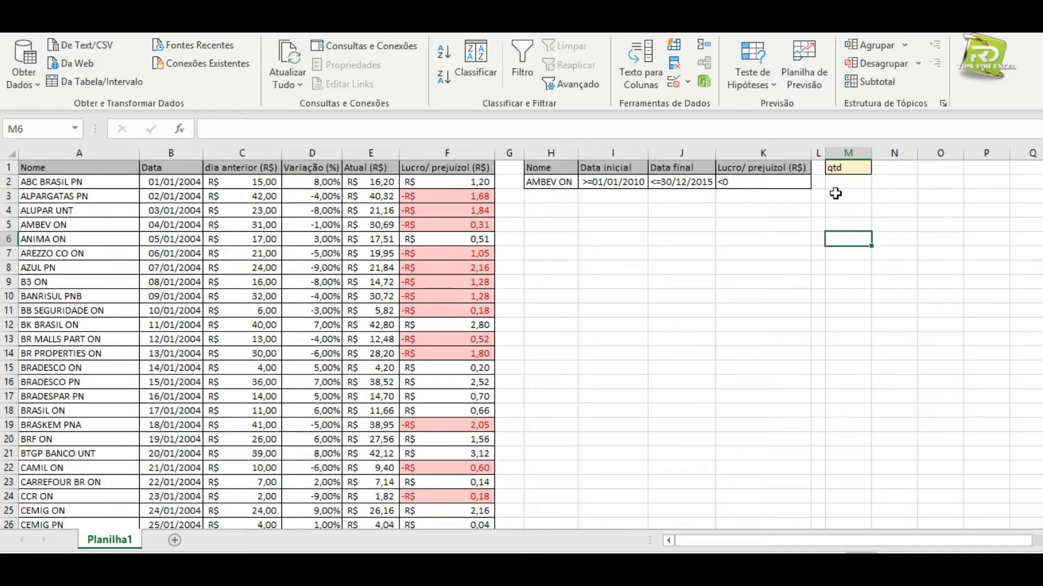
Step: Start a CONT.SES formula in cell M2 under qtd with range A:A and the name criterion H2
click(835, 181)
text(=con)
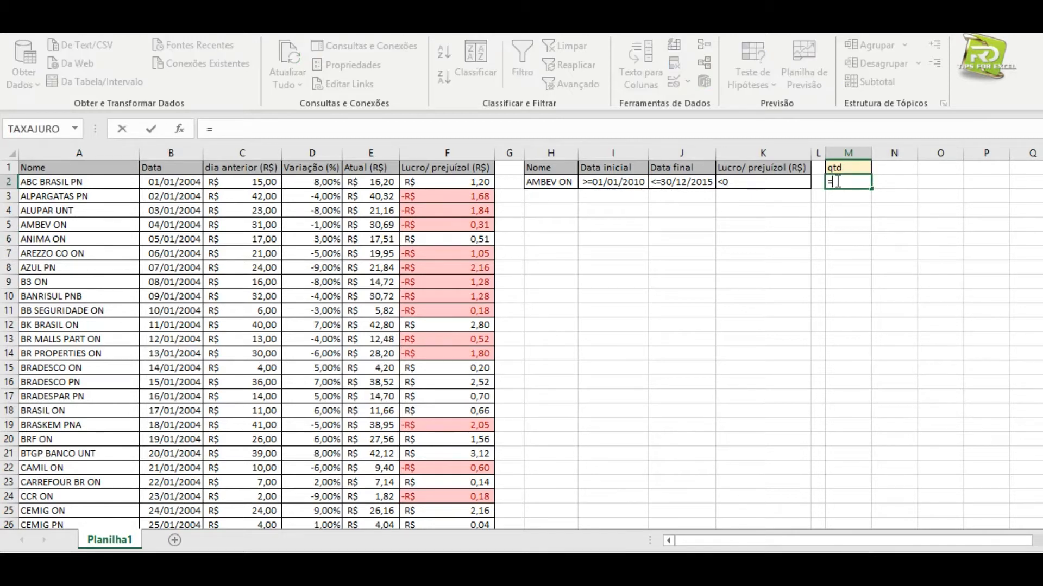
key(Down)
key(Down)
key(Down)
key(Down)
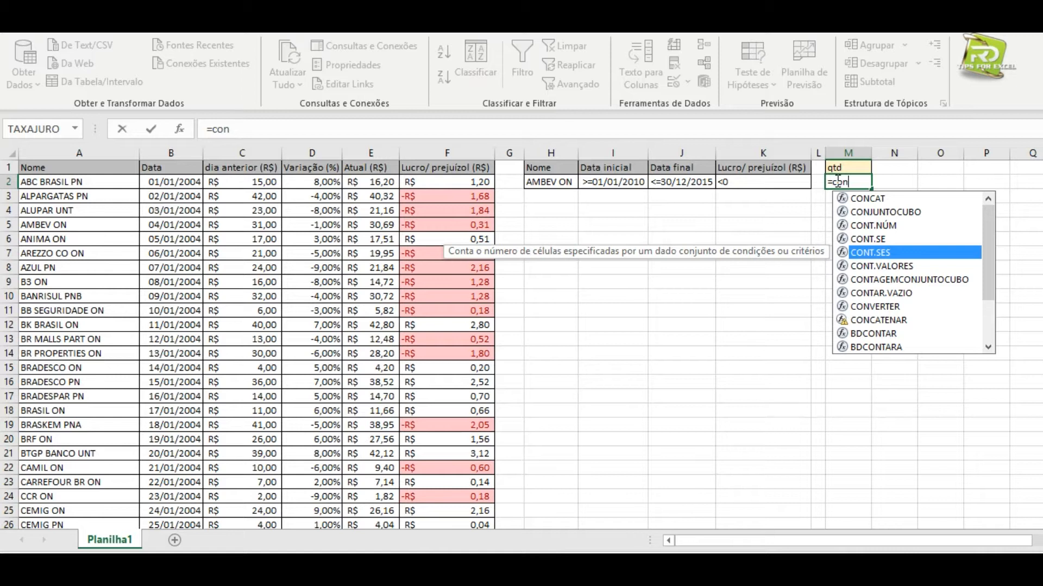
key(Tab)
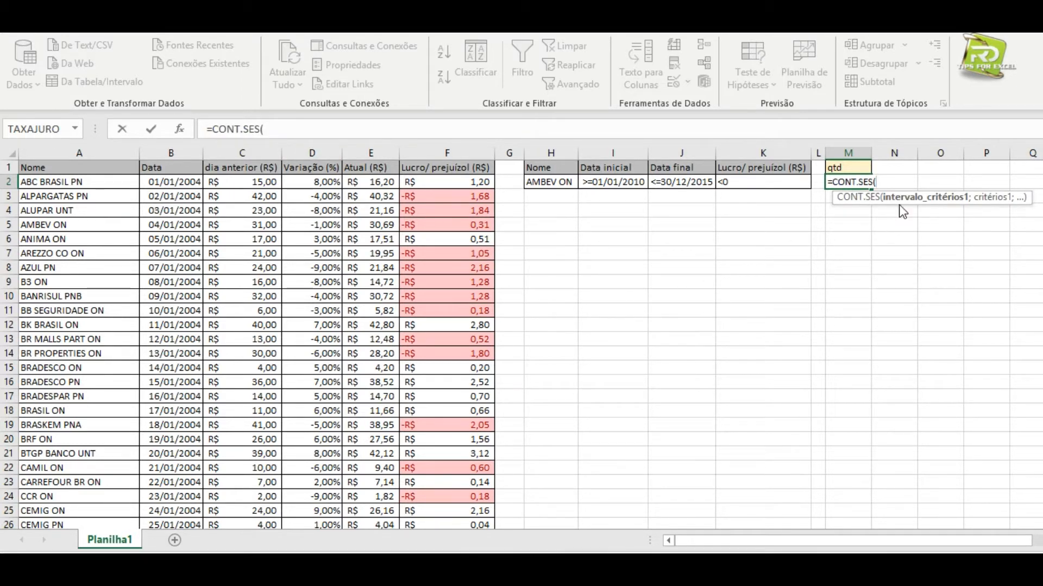
drag(893, 204, 248, 158)
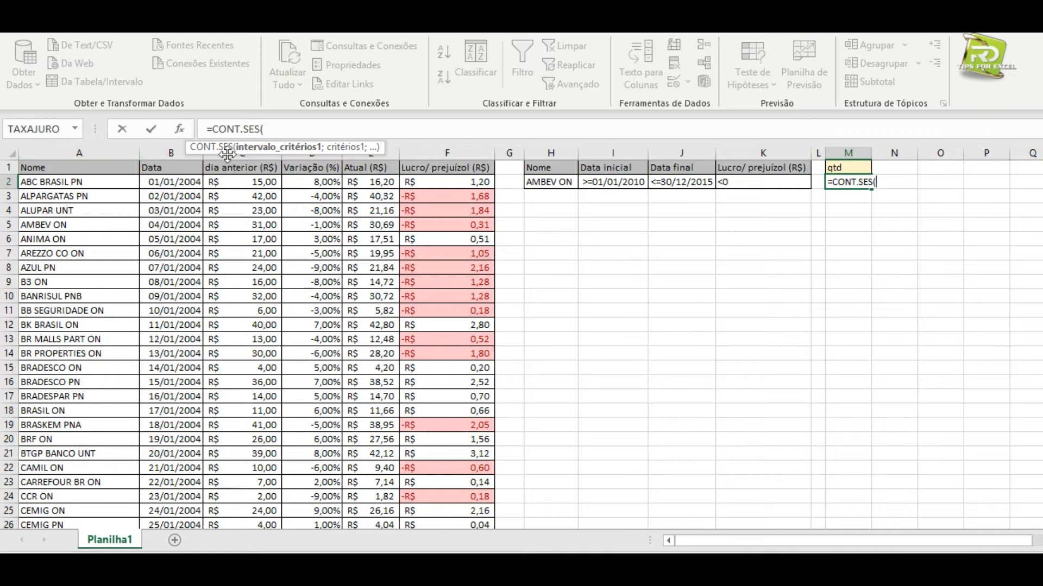
click(92, 152)
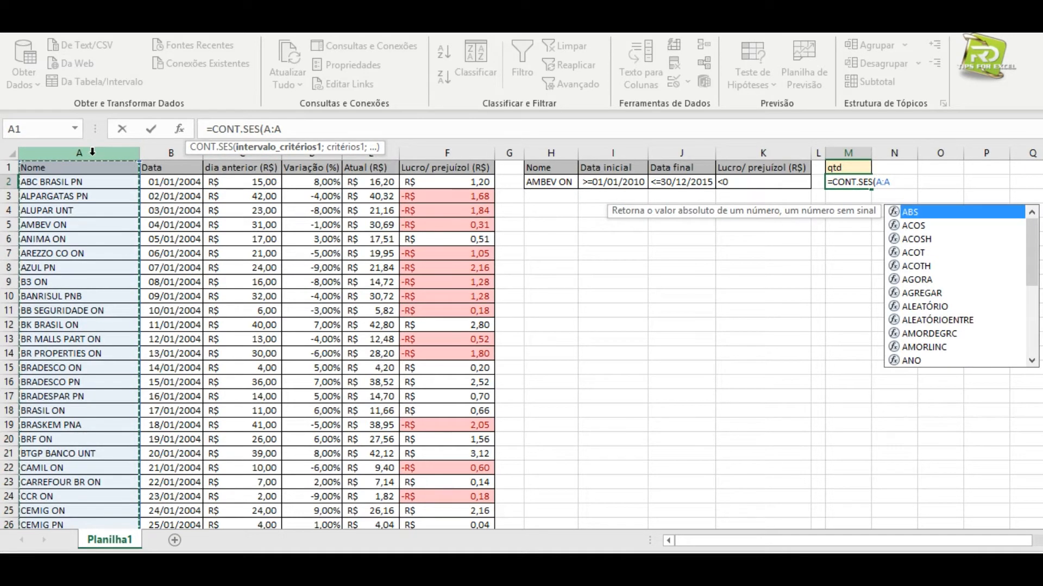
text(;)
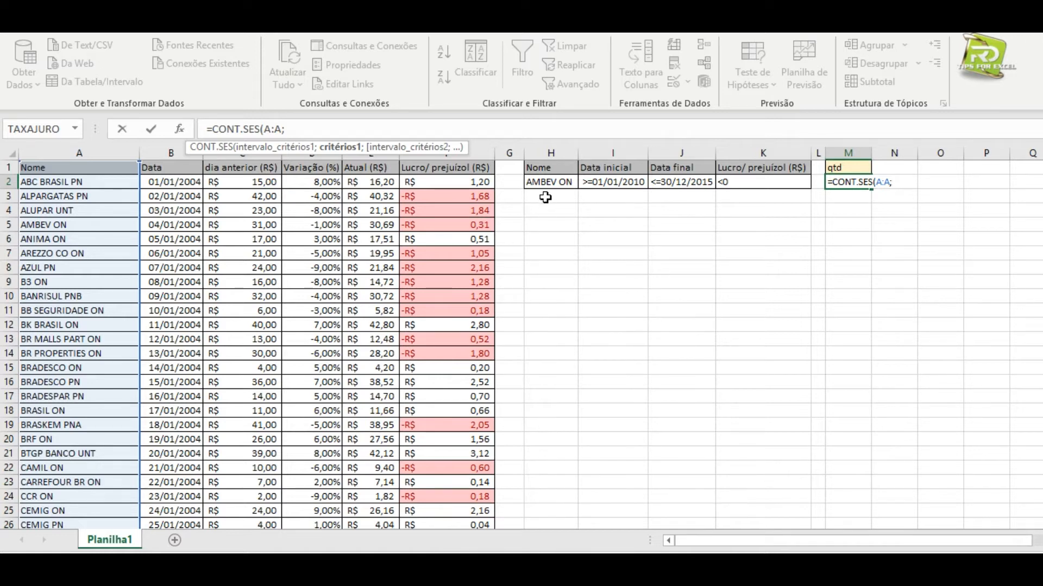
click(547, 181)
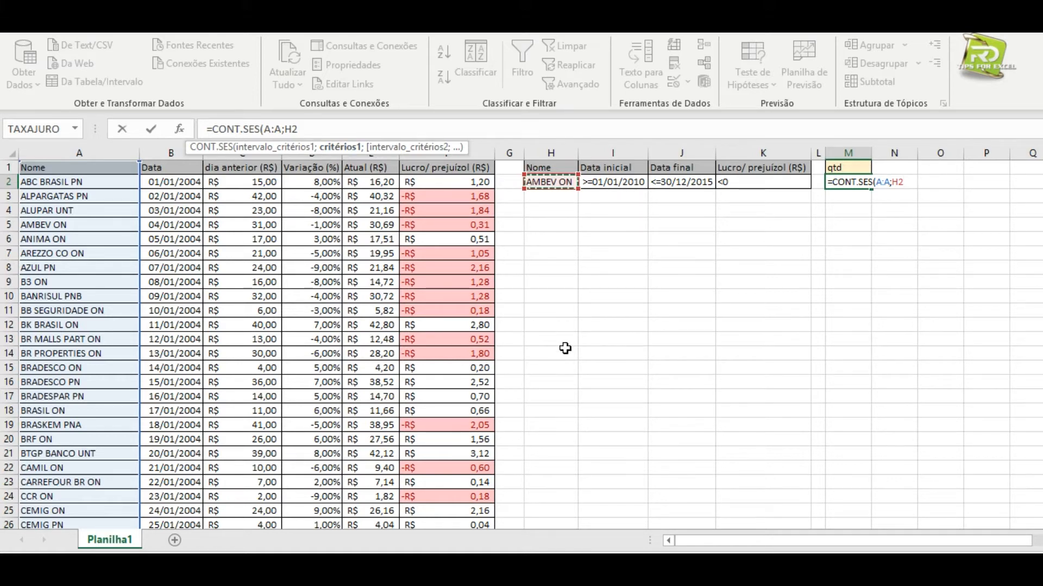
text(;)
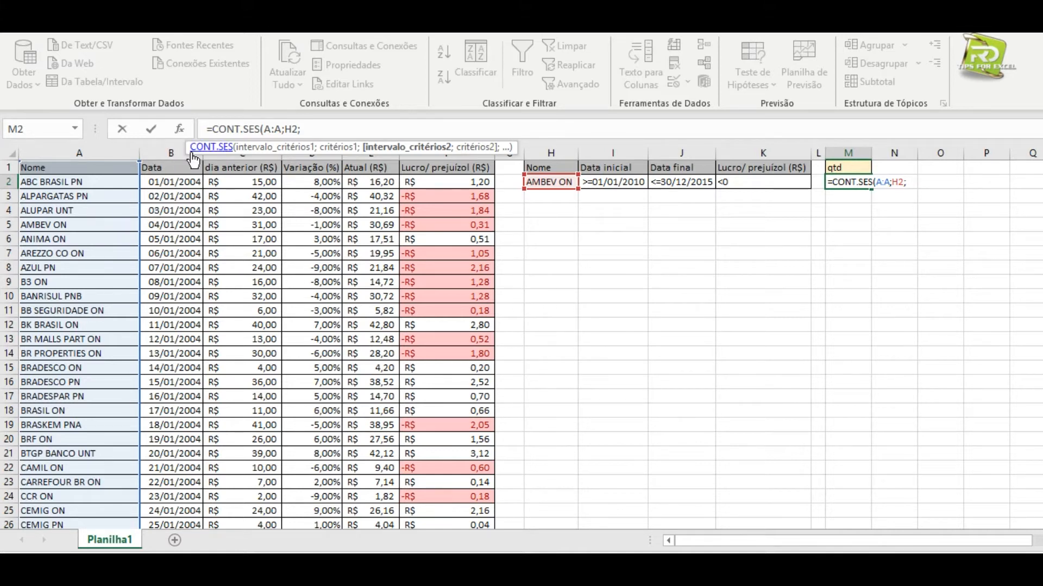
Step: Add the date column B:B with the start date criterion I2 as the formula's second condition
drag(187, 153, 216, 151)
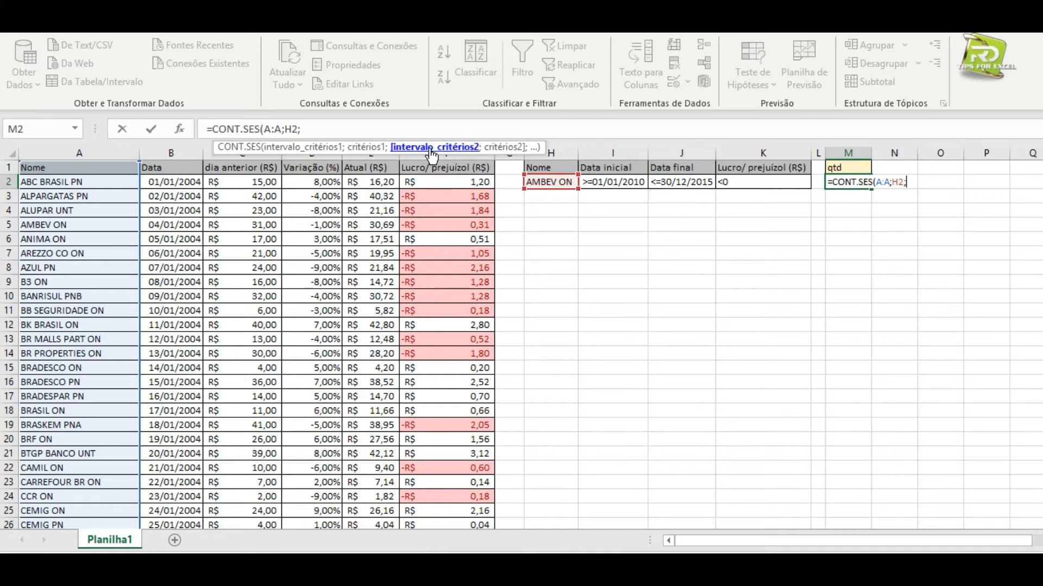
click(172, 152)
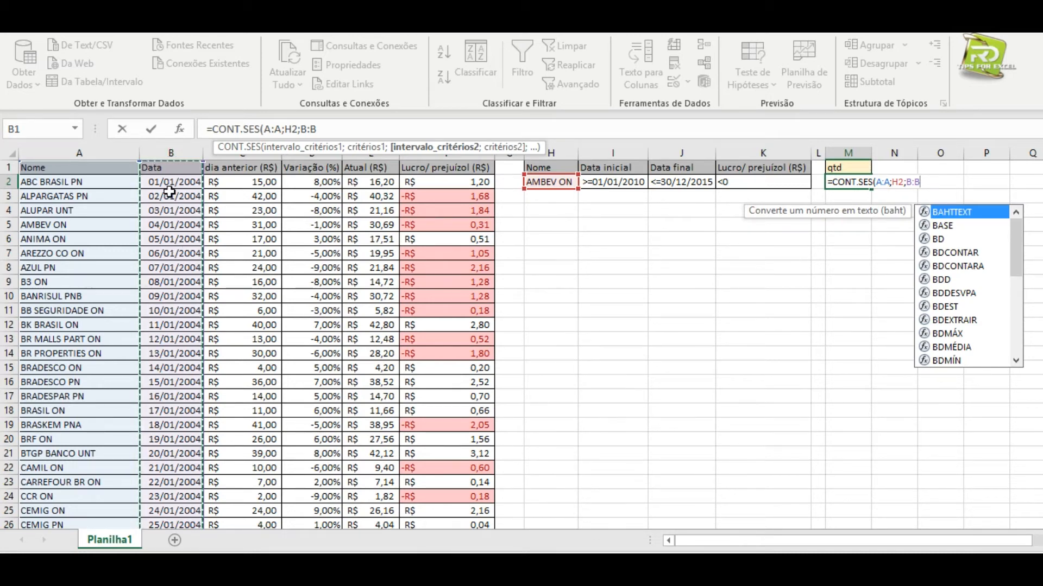
text(;)
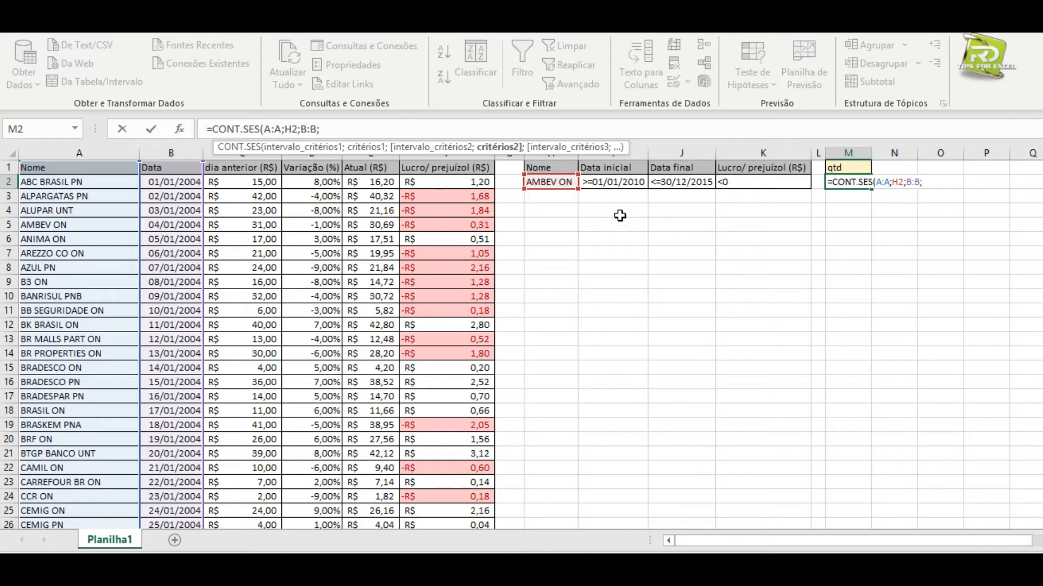
click(601, 181)
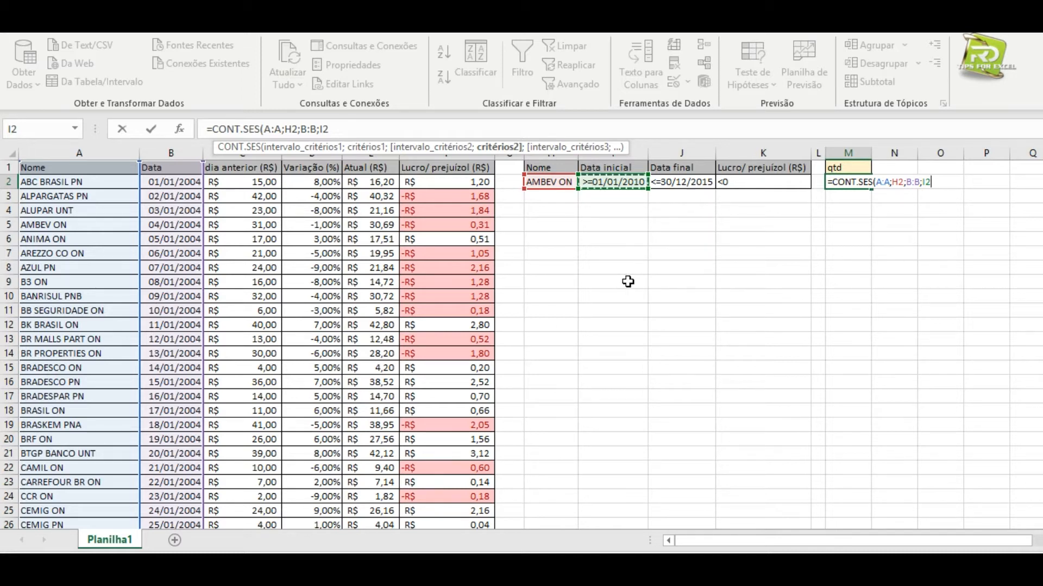
text(;)
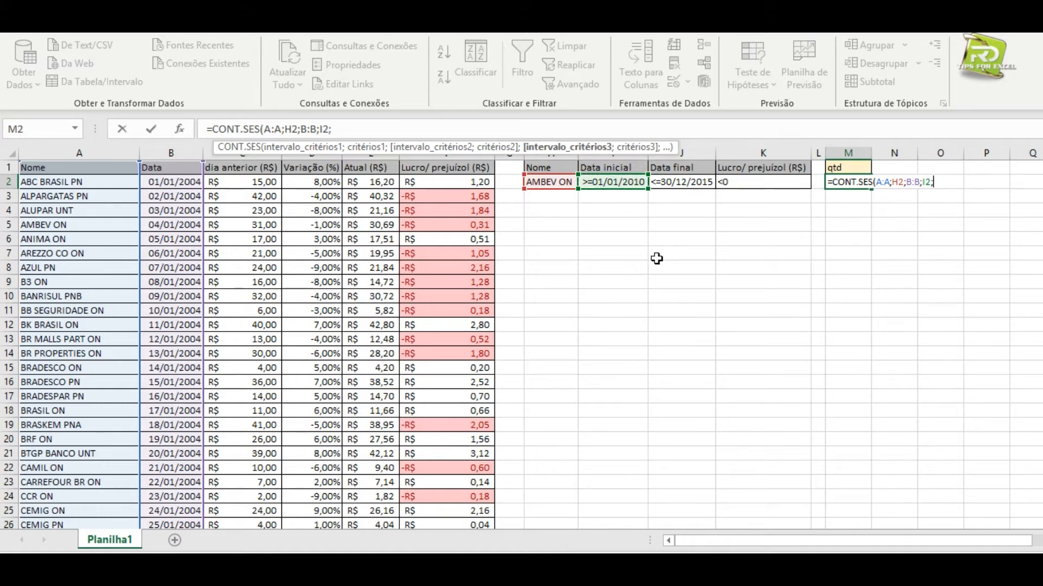
Step: Add the date column B:B again with the end date criterion J2 as the third condition
click(164, 154)
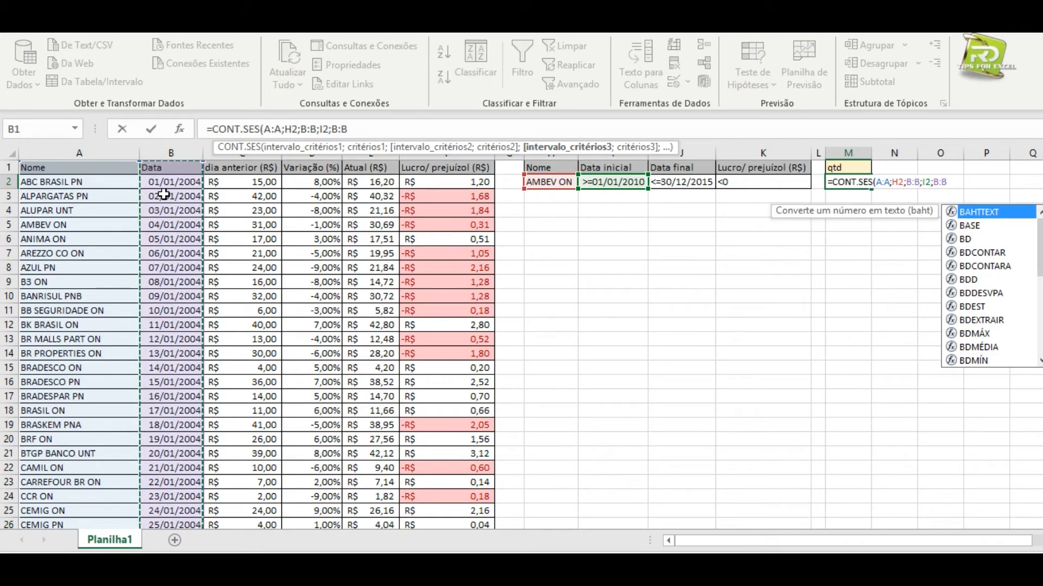
text(;)
click(659, 183)
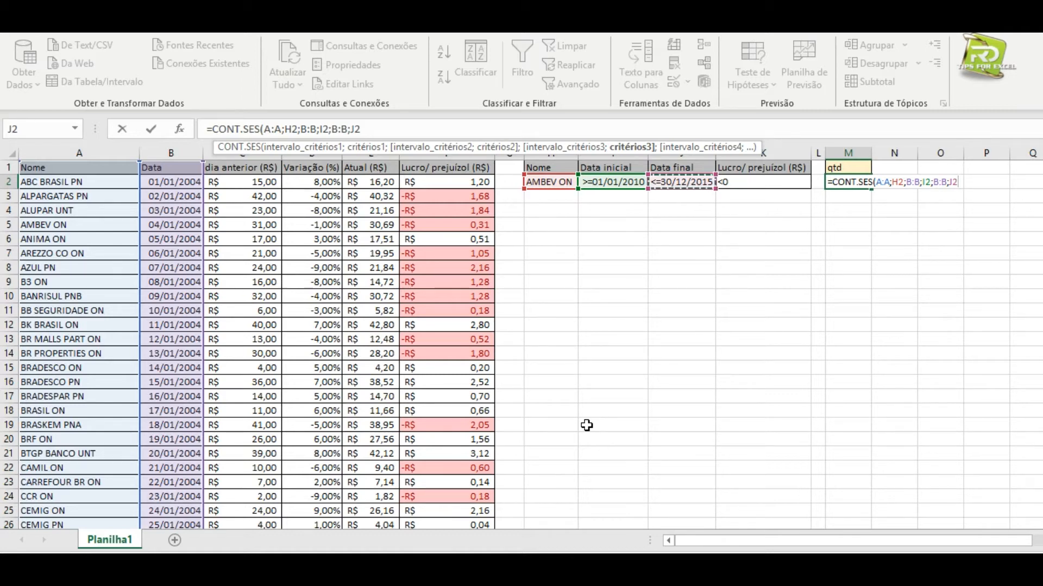
text(;)
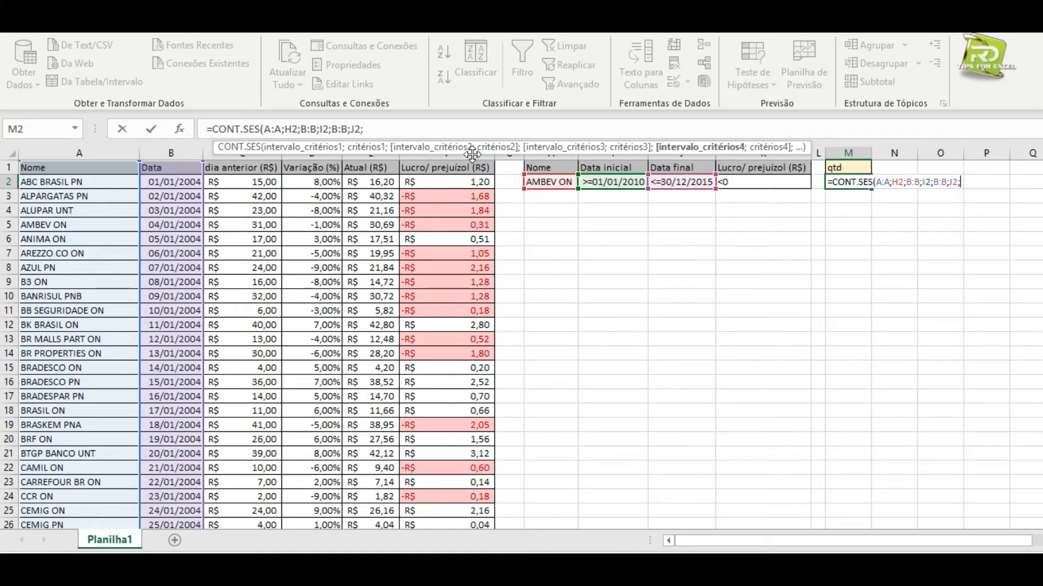
Step: Complete the CONT.SES formula with column F:F and the loss criterion K2 as the fourth condition
drag(467, 152, 620, 313)
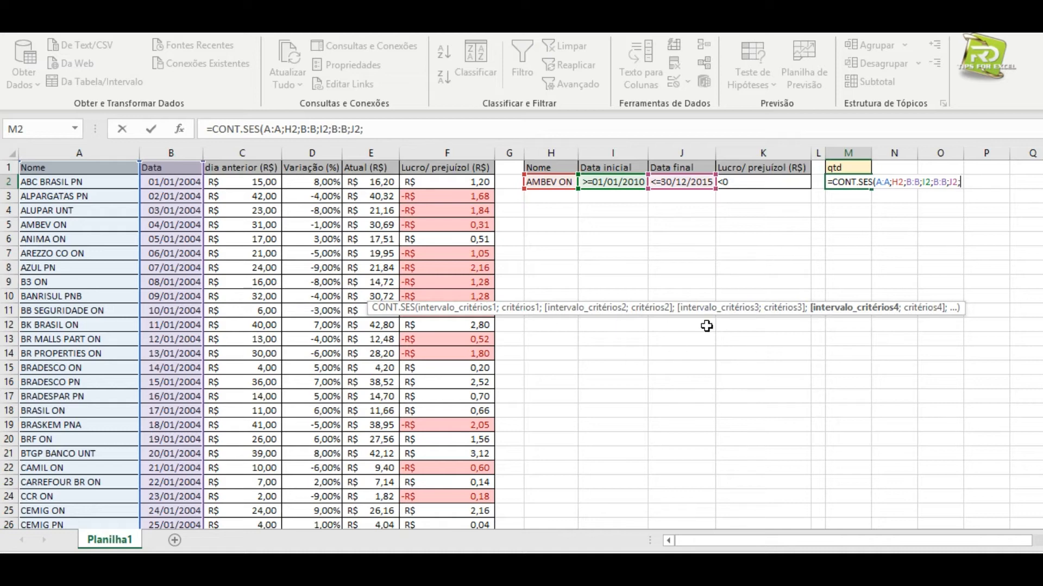
click(447, 145)
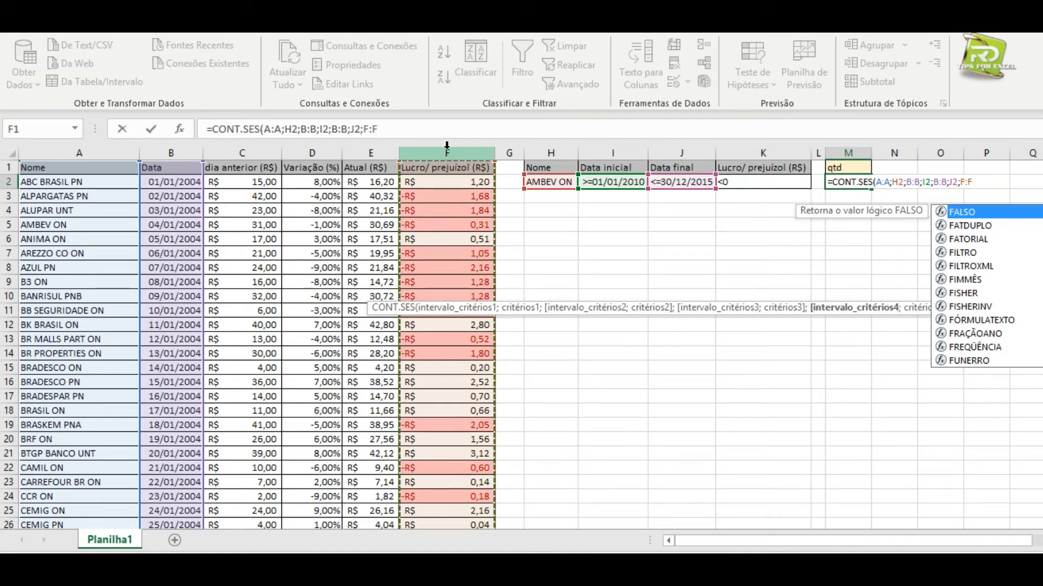
text(;)
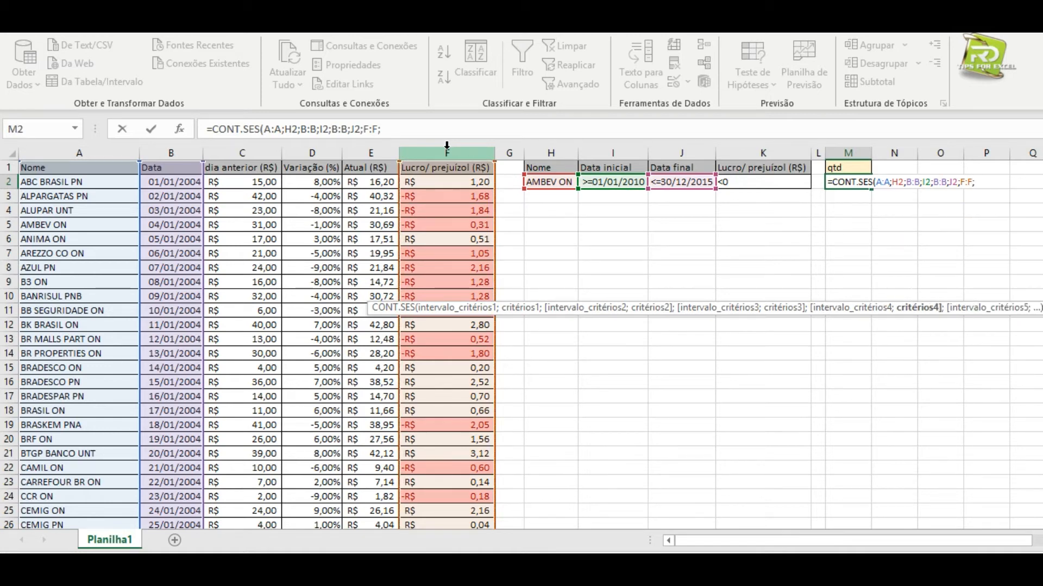
click(739, 183)
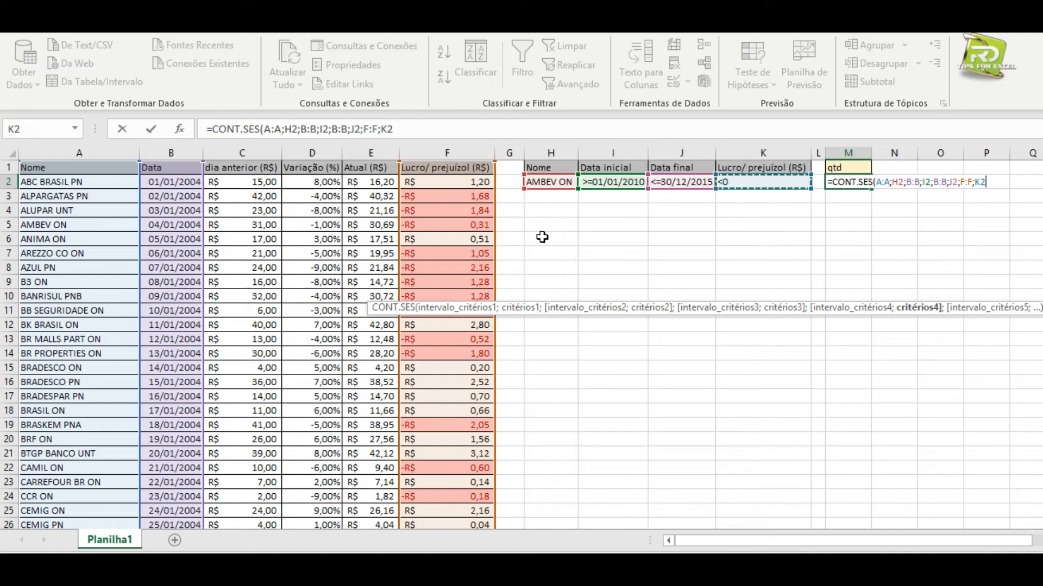
text())
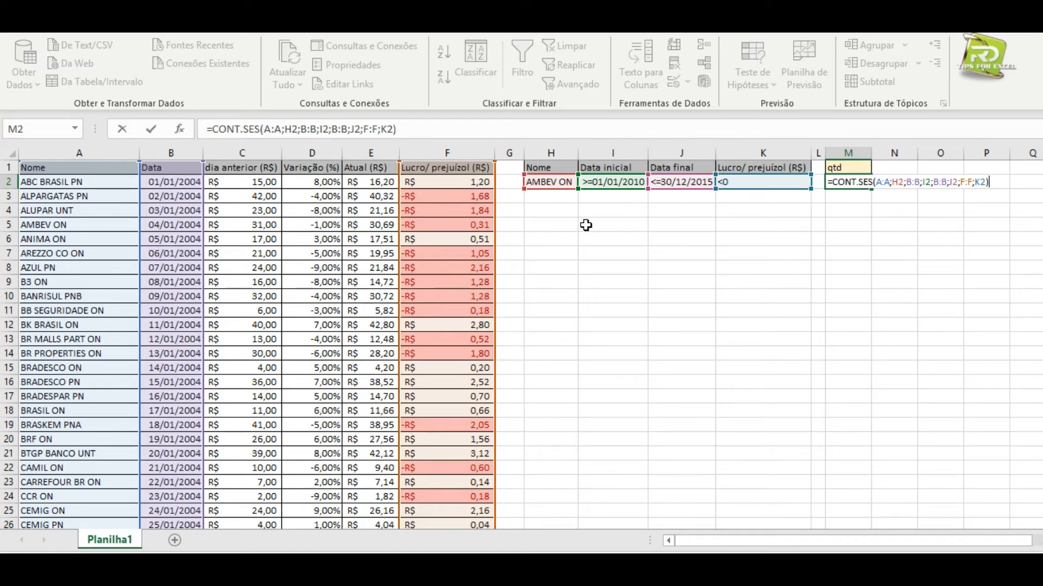
key(Return)
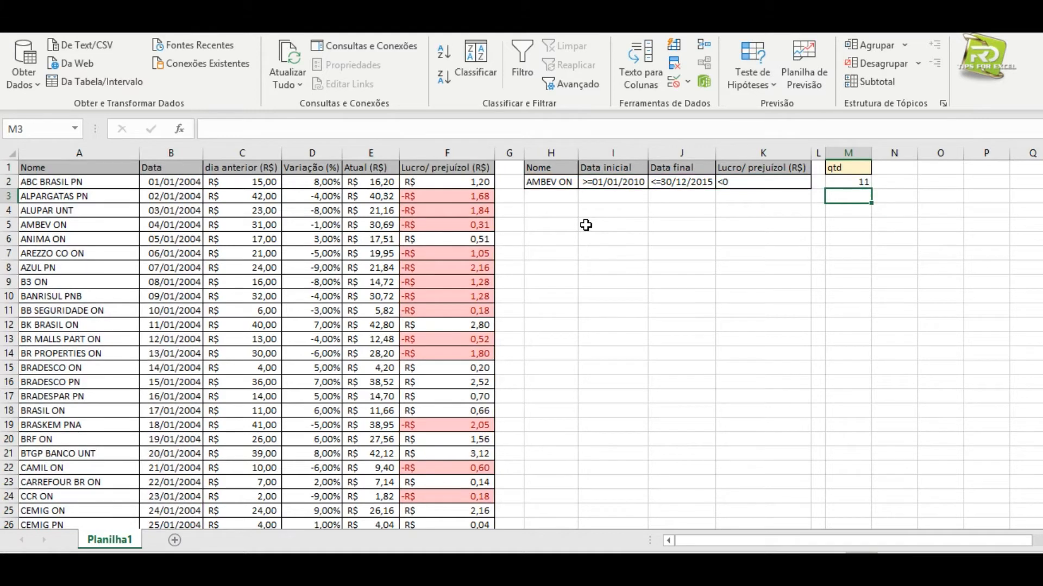
Step: Review the finished CONT.SES formula in M2 and the criteria it references in H2:K2
click(855, 183)
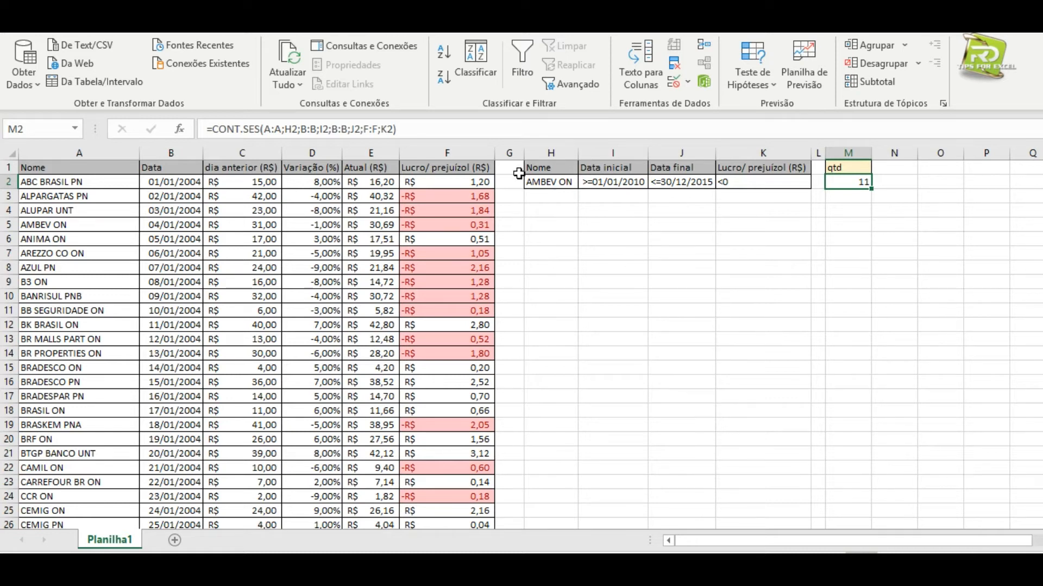
click(535, 181)
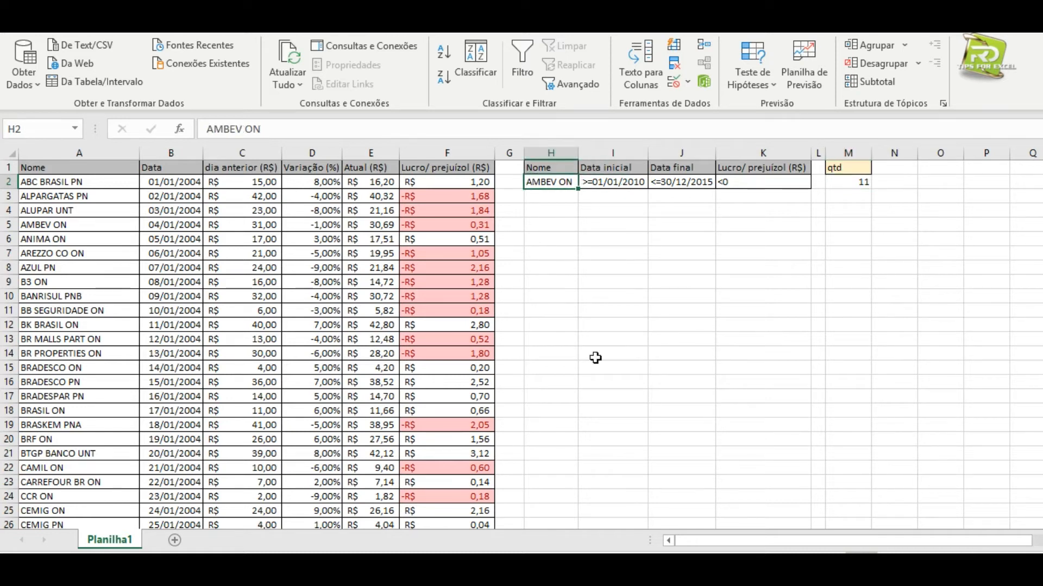
click(609, 179)
click(682, 183)
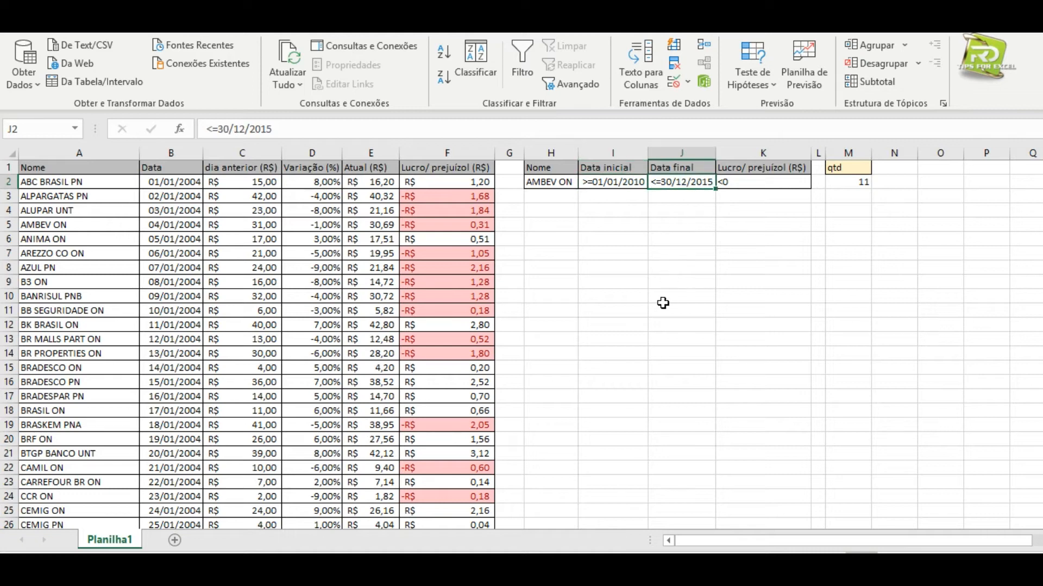
click(771, 185)
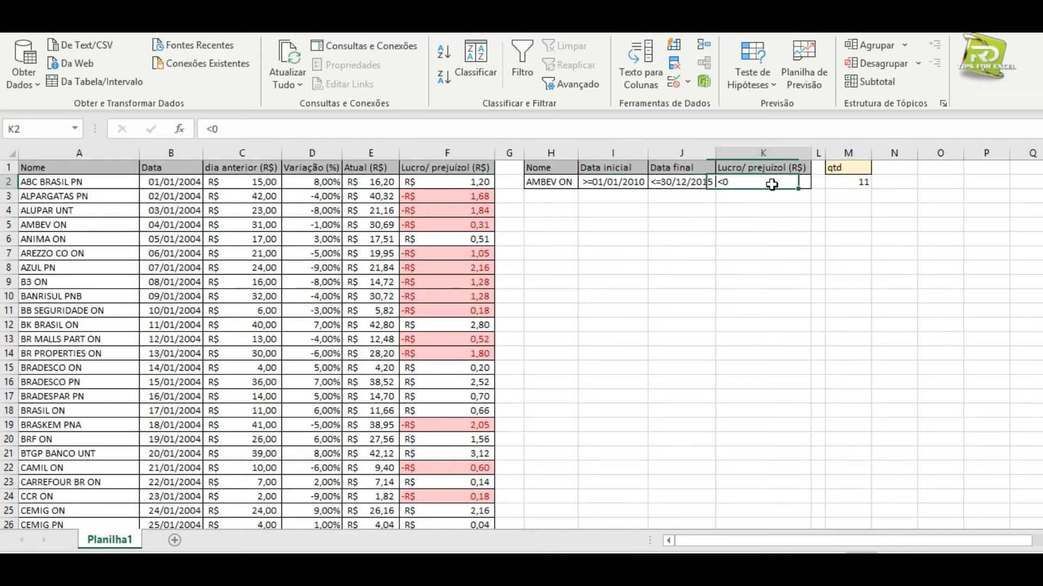
click(836, 188)
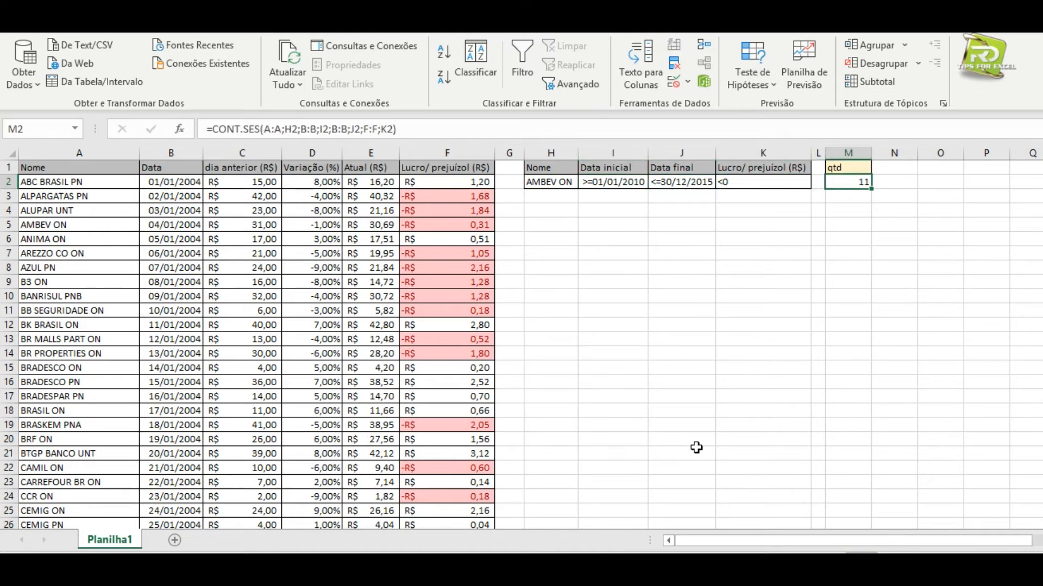
Step: Add filters to the headers A1:F1 and filter Data to dates between 01/01/2010 and 30/12/2015
drag(31, 167, 450, 152)
click(527, 73)
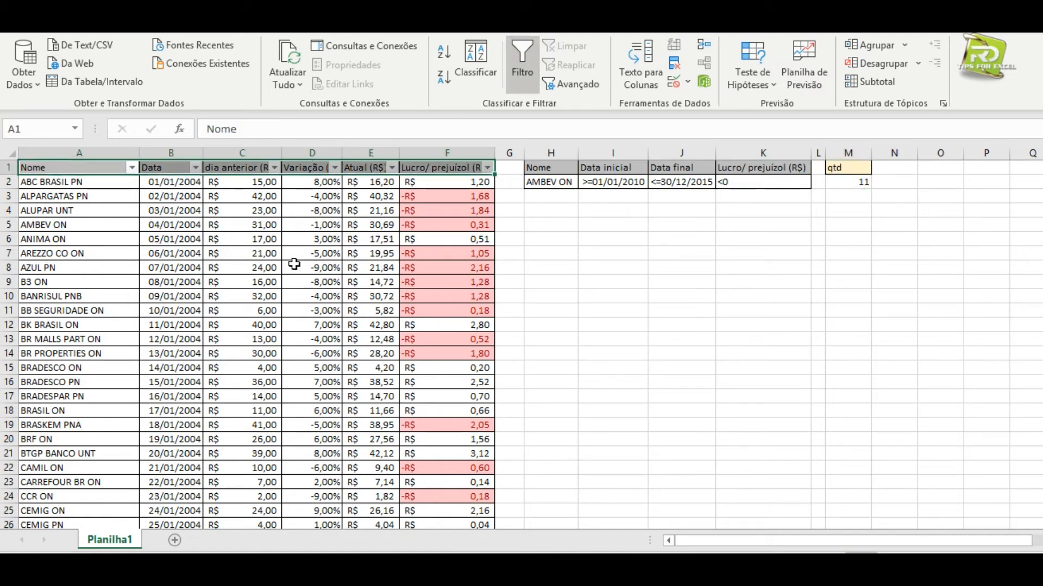
click(195, 167)
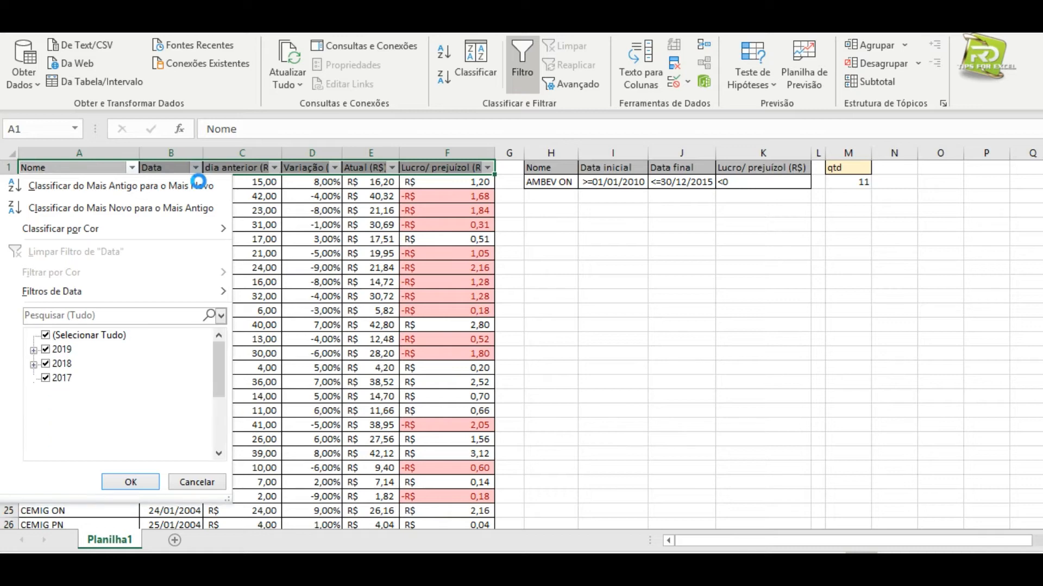
mouse_move(87, 289)
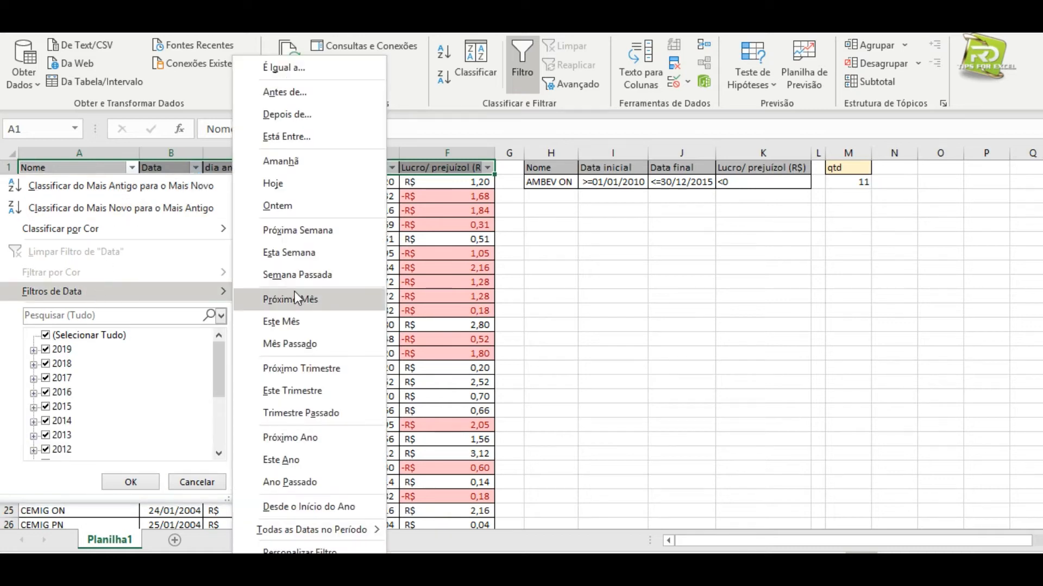
click(313, 142)
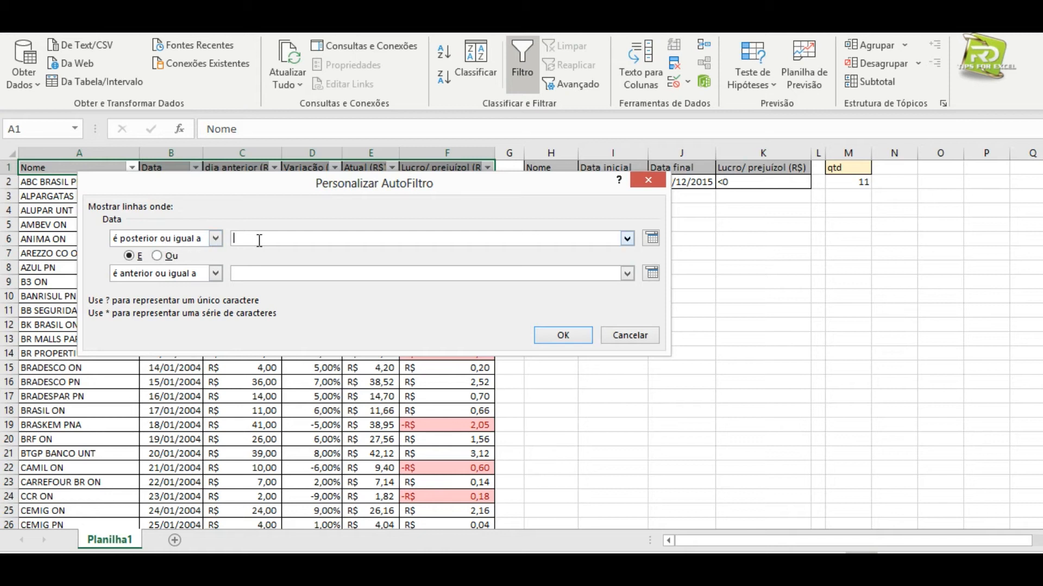
drag(352, 183, 446, 234)
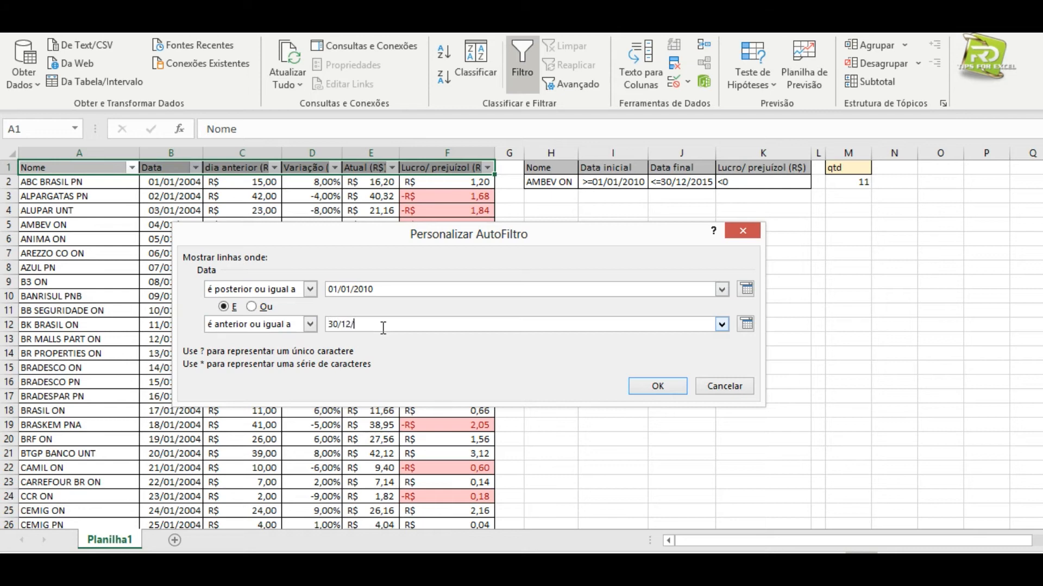
click(658, 386)
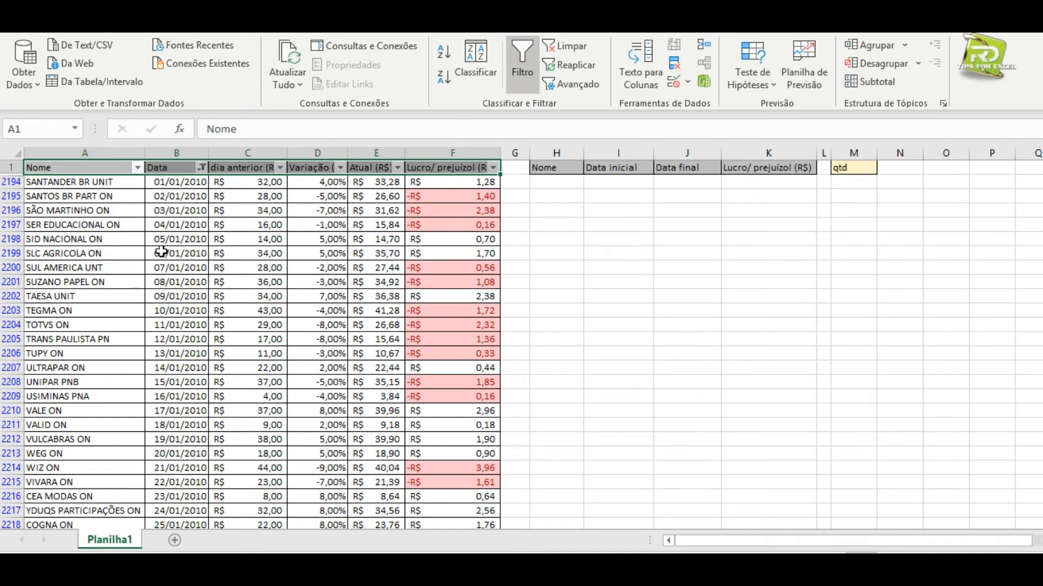
Step: Filter the Nome column to AMBEV ON by searching for ambev
click(137, 167)
click(54, 314)
text(ambev)
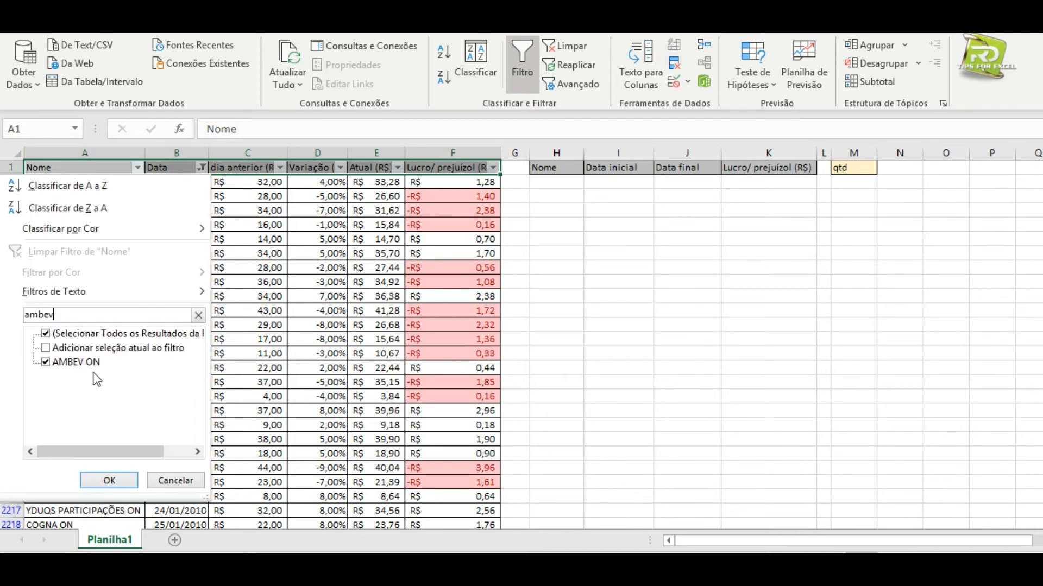
click(109, 480)
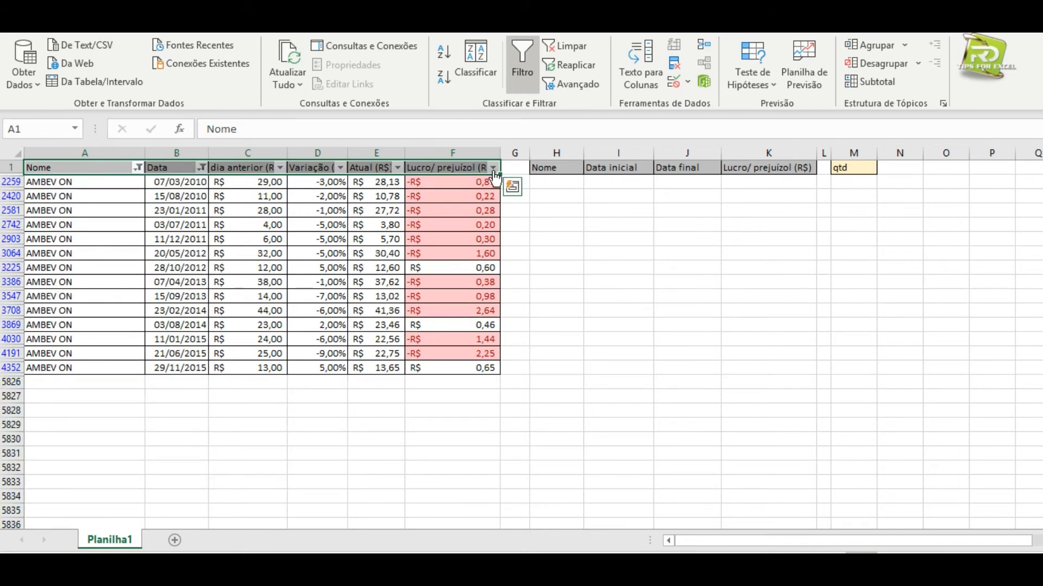
Step: Filter the Lucro/ prejuízo column to losses only by excluding the values R$ 0,46, R$ 0,60 and R$ 0,65
click(493, 168)
drag(488, 362, 487, 423)
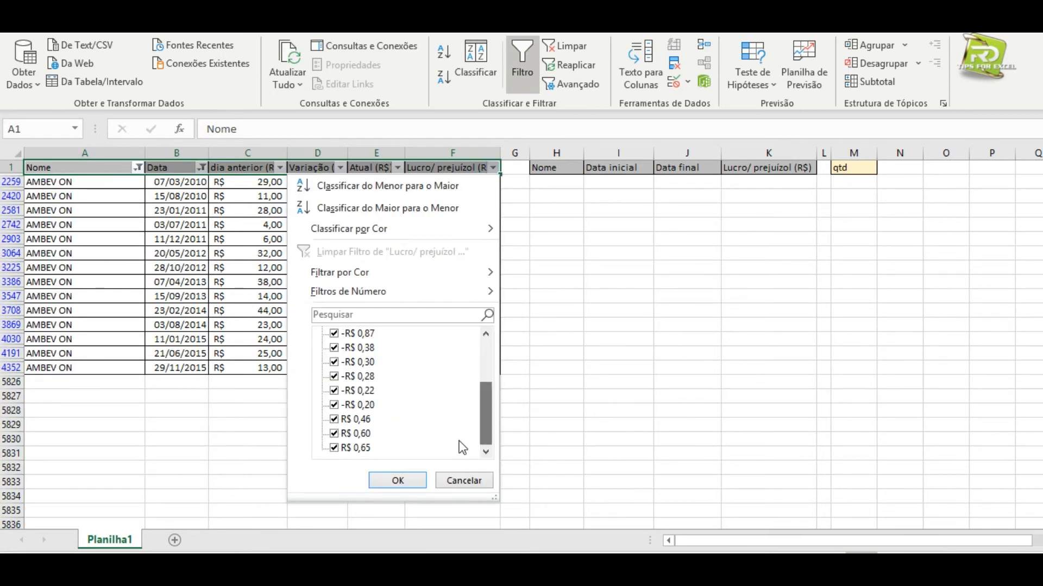
click(355, 419)
click(356, 433)
click(357, 448)
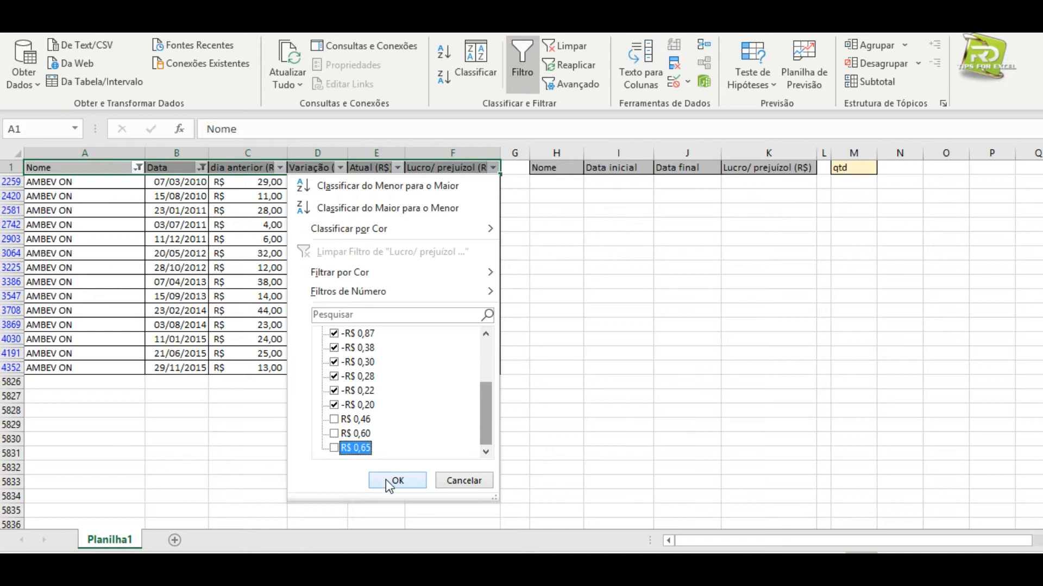
click(397, 480)
Step: Select the filtered AMBEV ON losses in column F to count them, and clear all filters from the table
drag(429, 184, 442, 326)
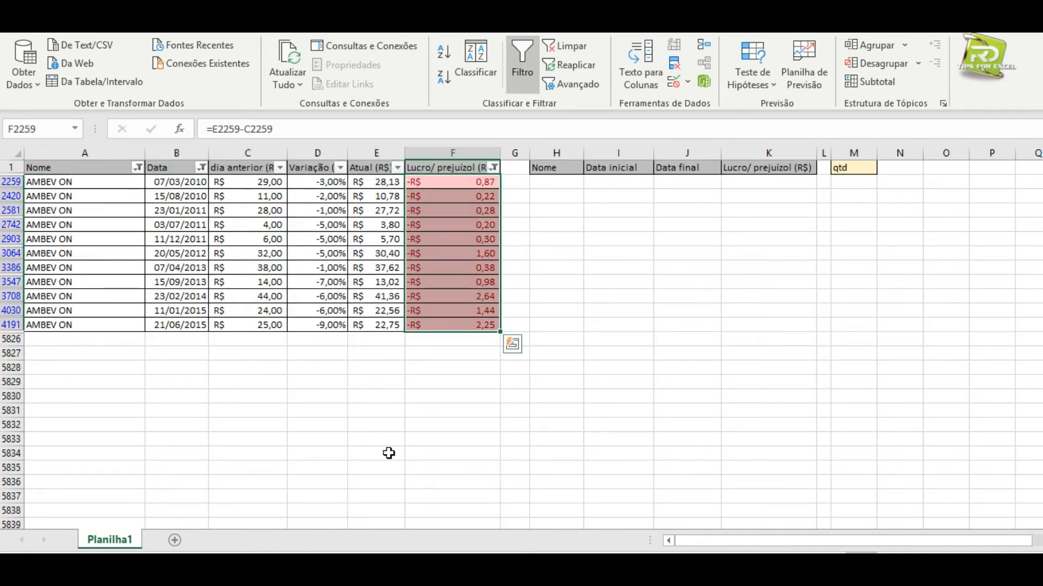
click(380, 395)
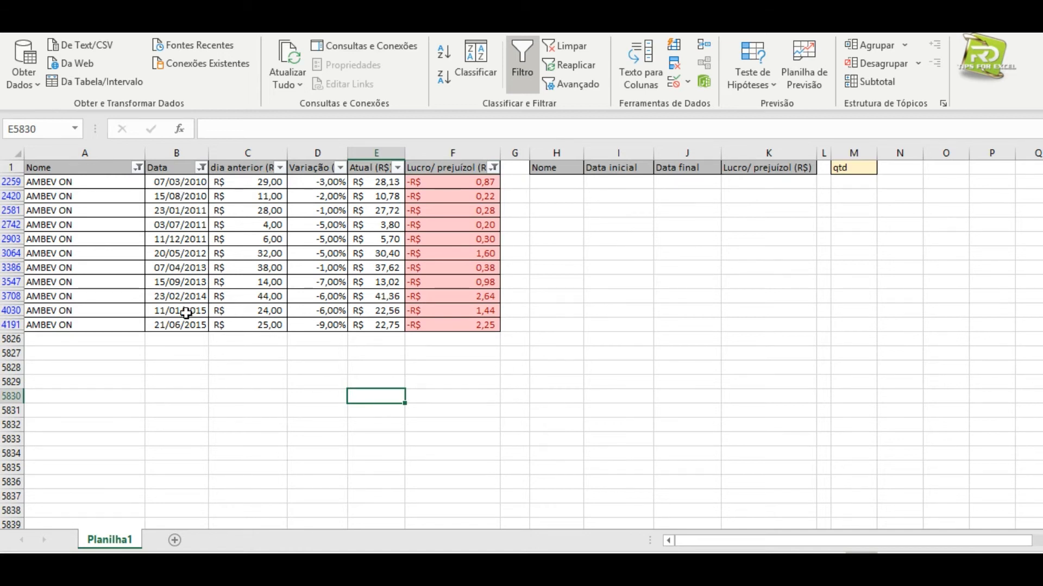
drag(458, 182, 457, 323)
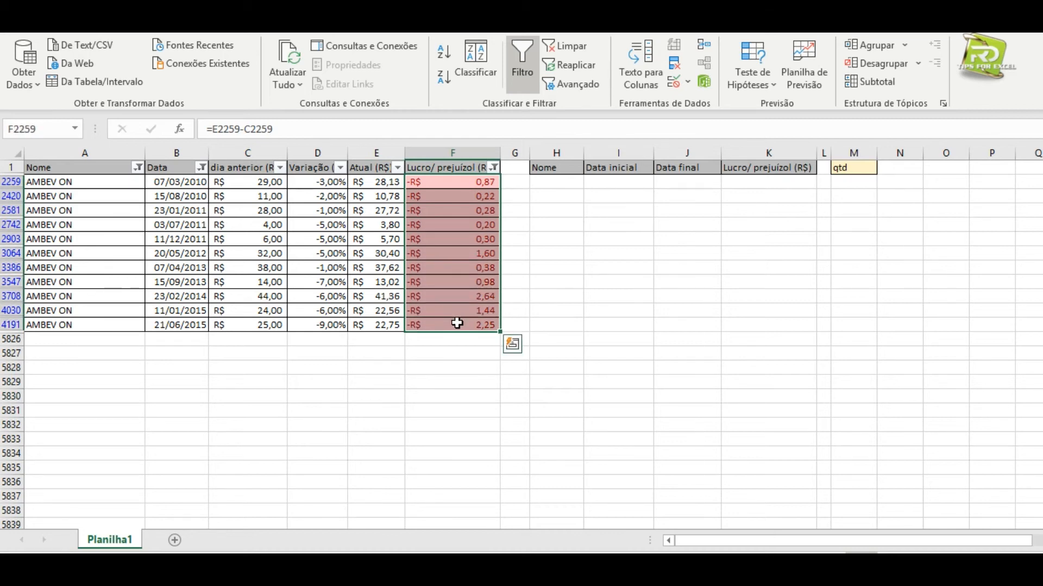
click(415, 168)
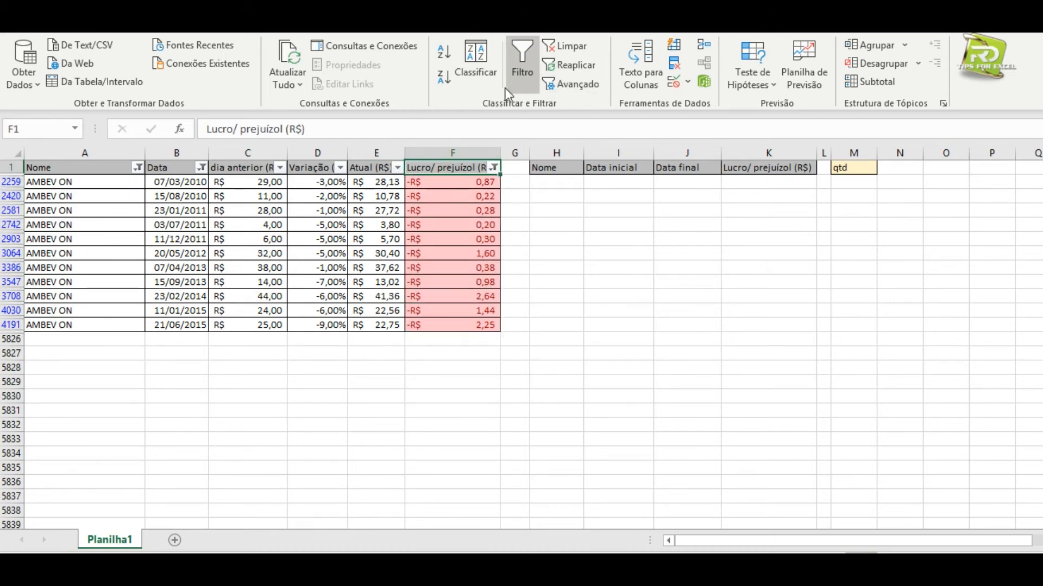
click(563, 47)
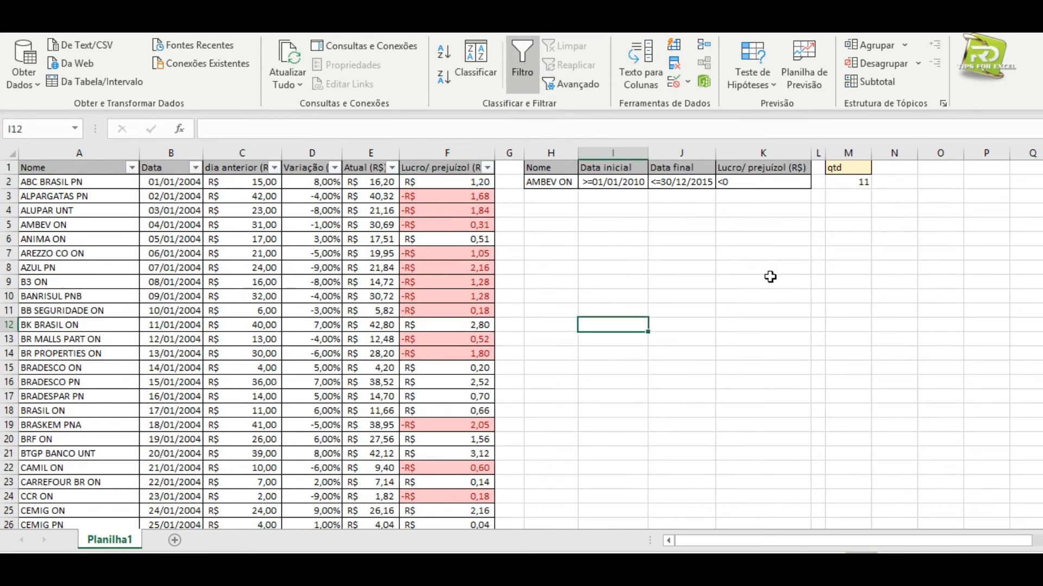
Step: Review the CONT.SES formula in M2 against the name, date and loss criteria in H2:K2
click(855, 188)
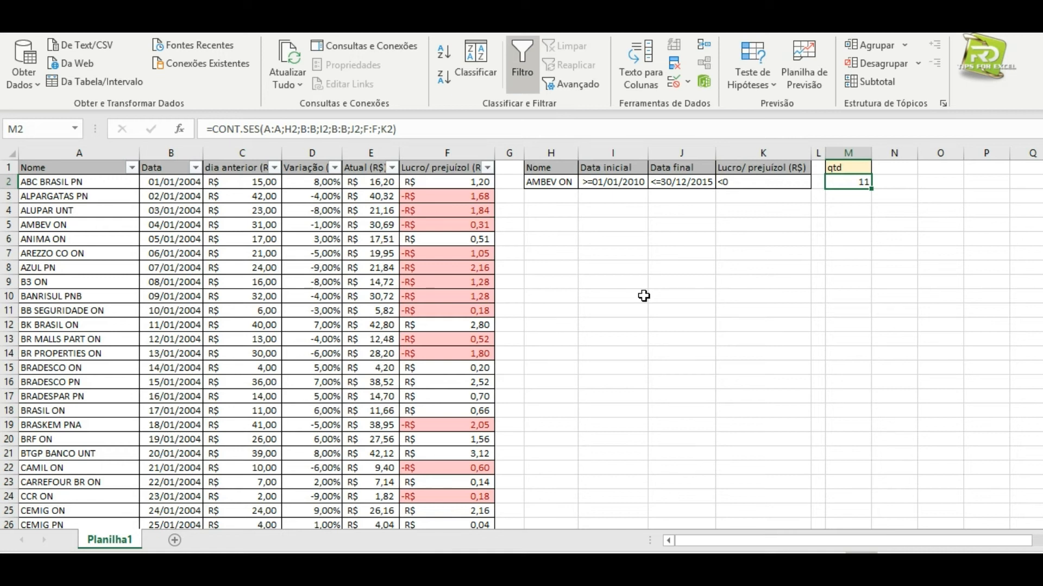
click(557, 183)
click(597, 184)
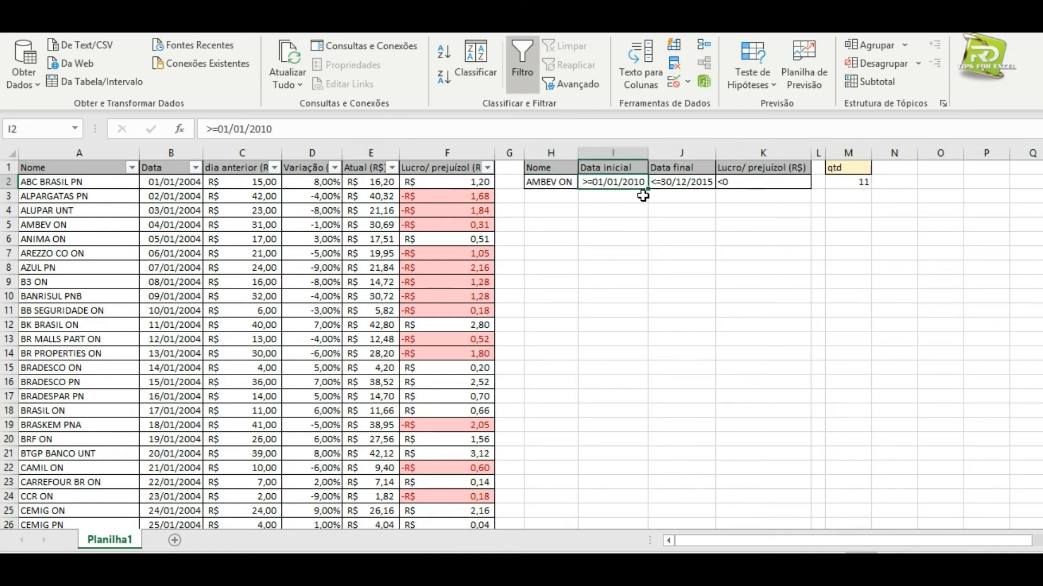
click(679, 190)
click(732, 186)
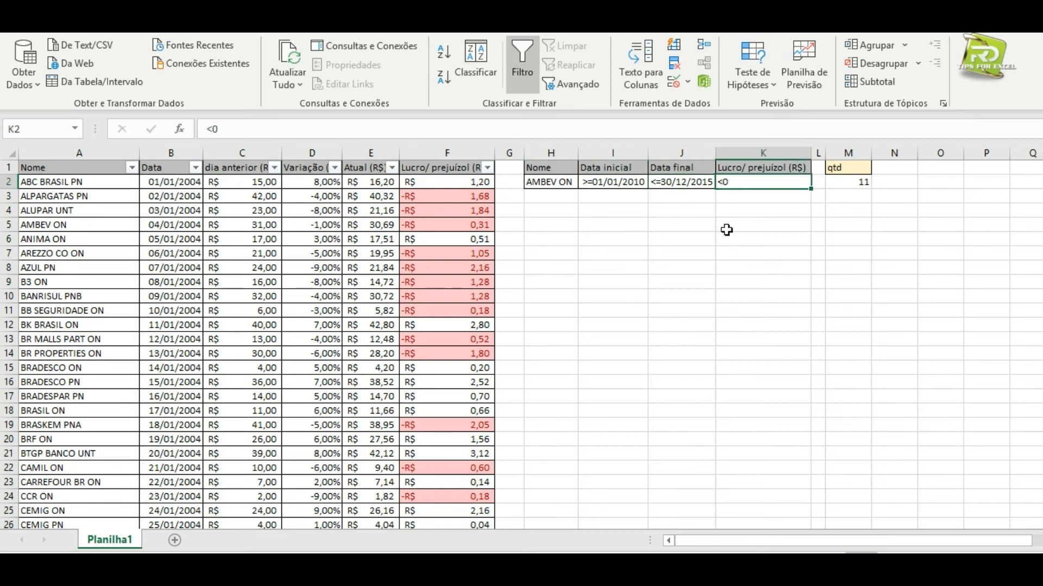
click(860, 188)
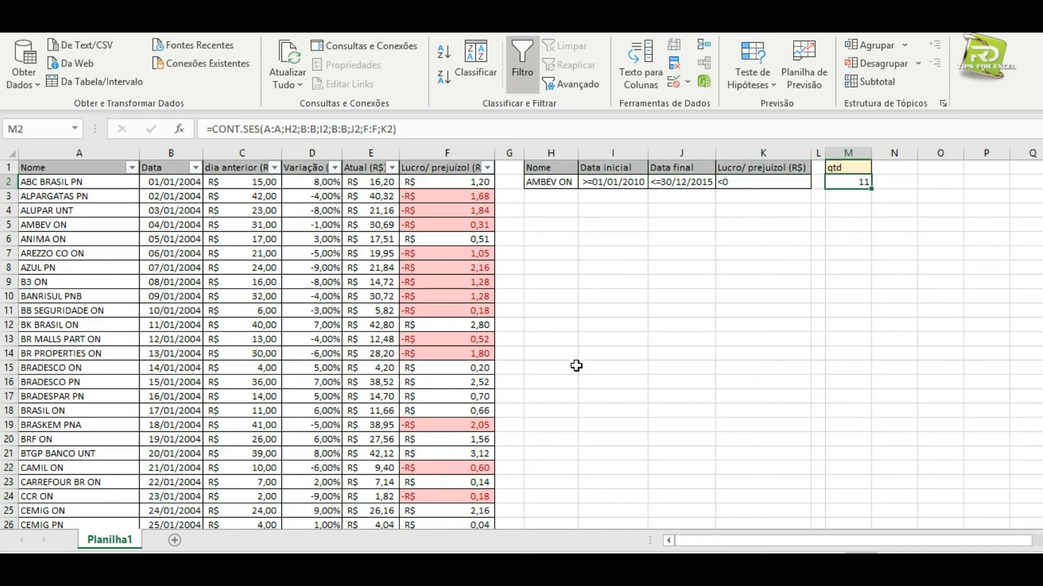
click(664, 352)
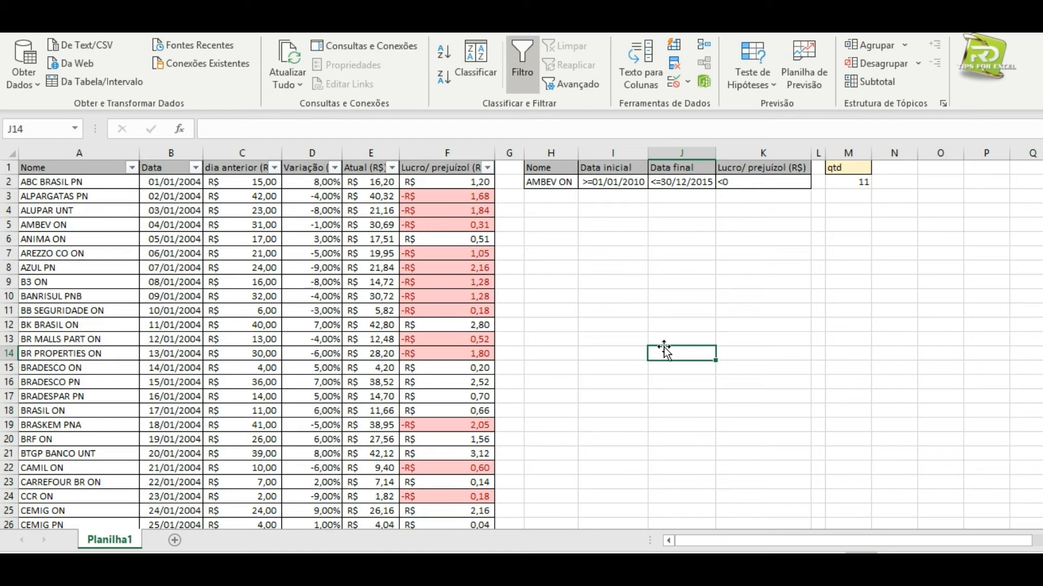
Step: Check the arguments of the CONT.SES formula in M2 in the function dialog, and delete the formula from the cell
click(842, 182)
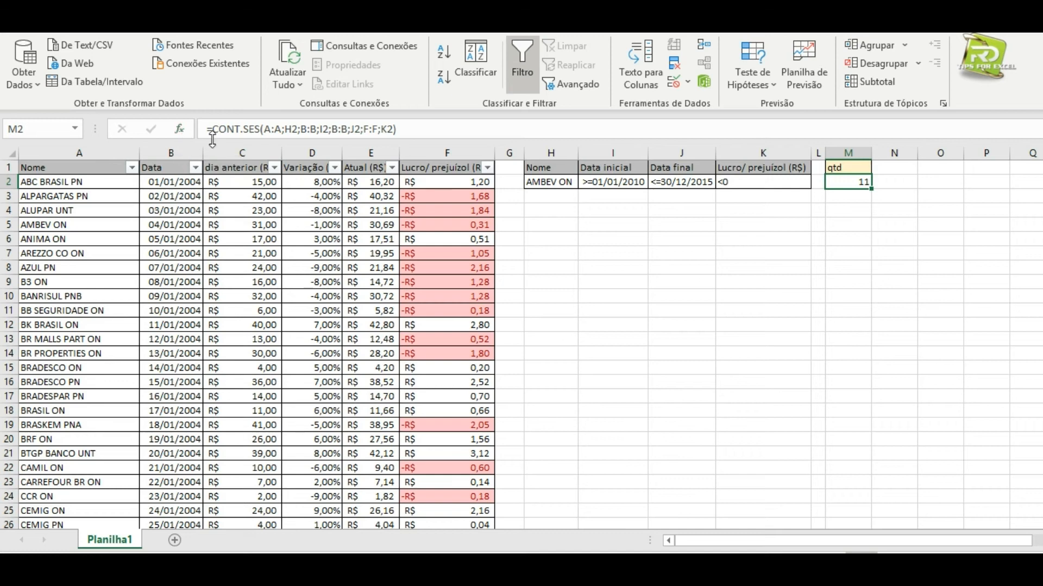
click(179, 129)
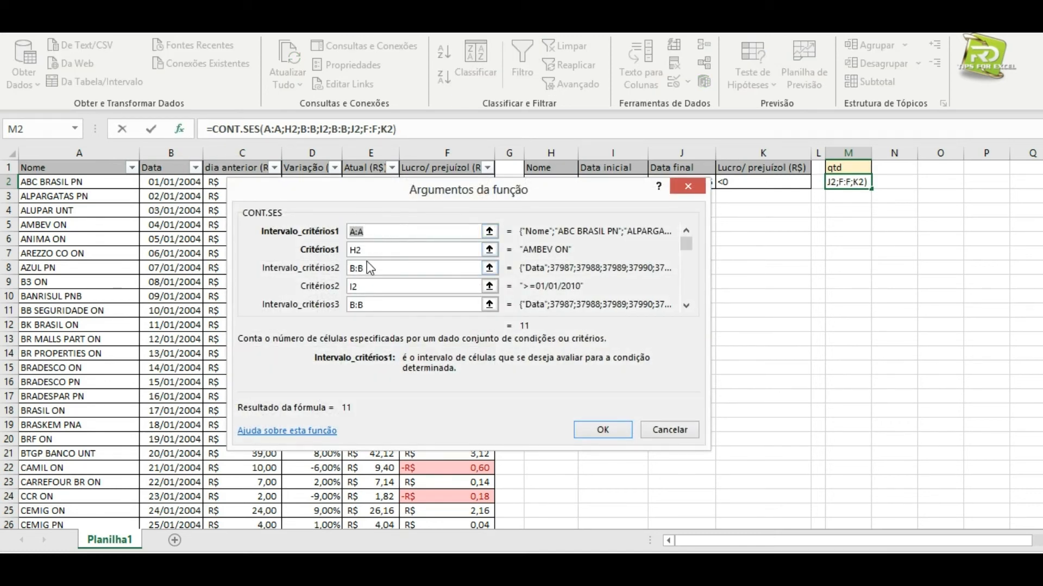
key(Return)
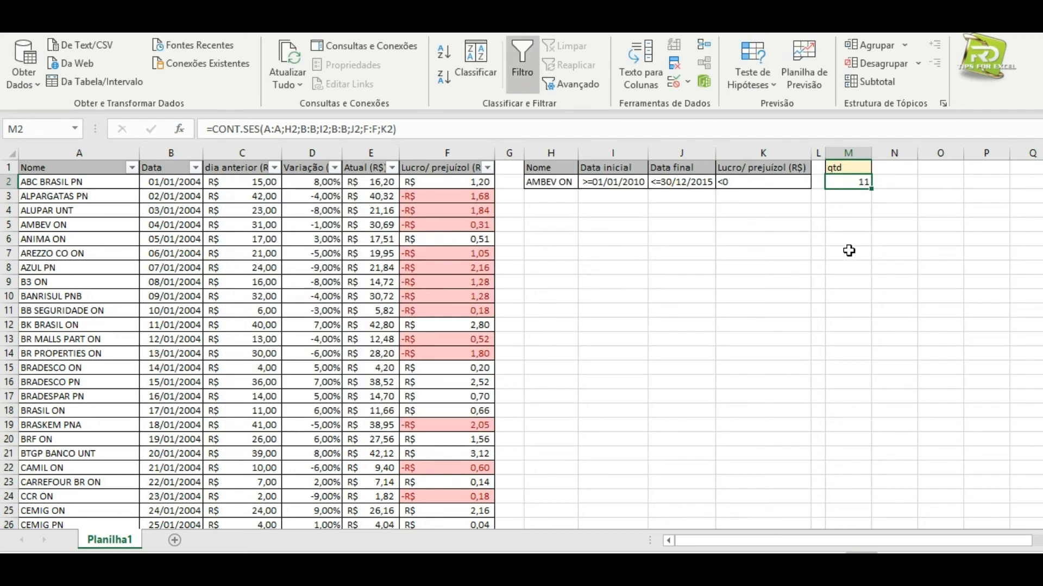
key(Delete)
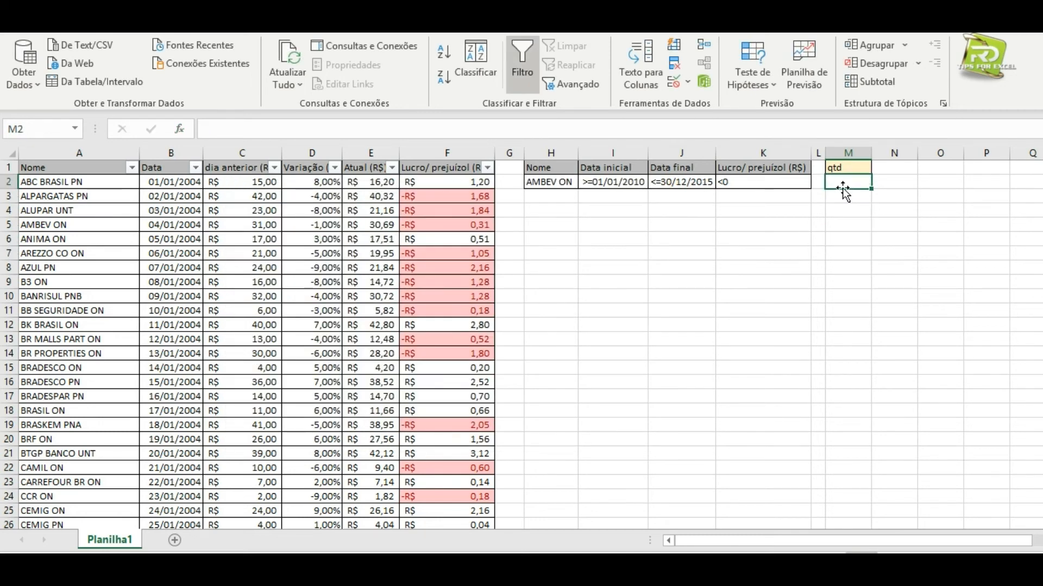
Step: Find CONT.SES with the function search and insert it in I7, moving its arguments dialog clear of the table and criteria
click(608, 253)
click(179, 129)
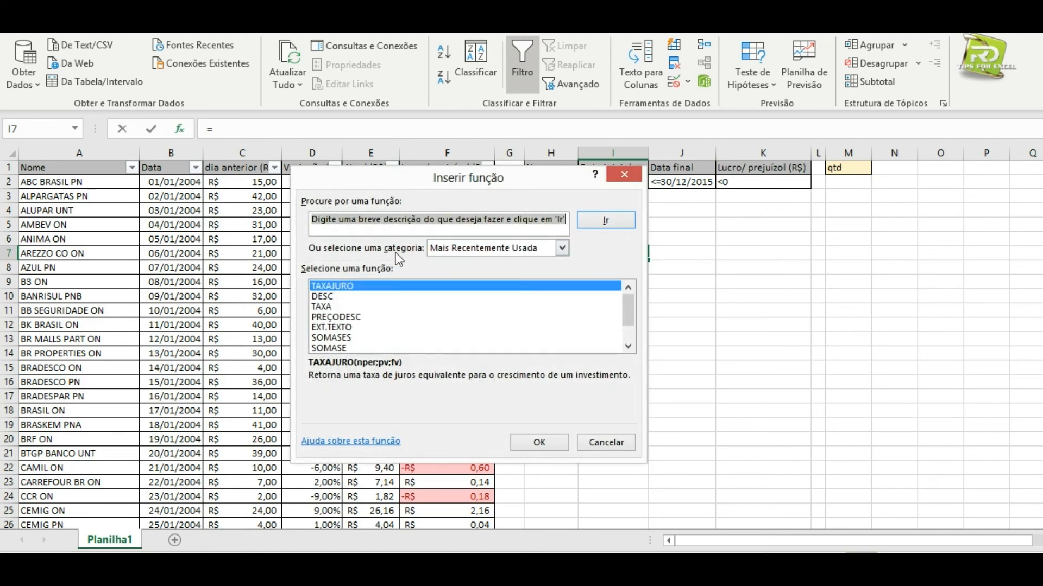
text(cont.ses)
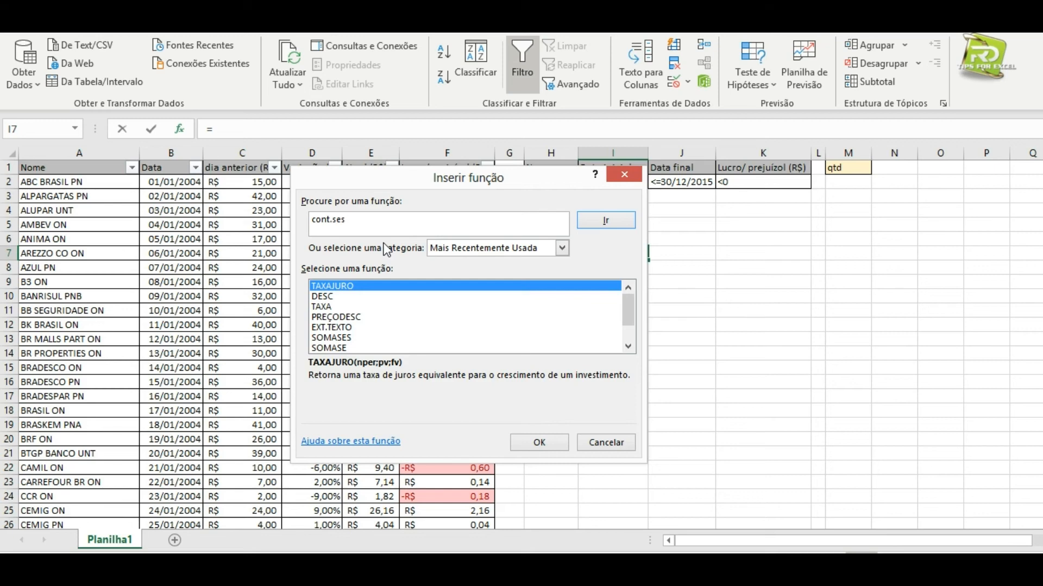
click(614, 222)
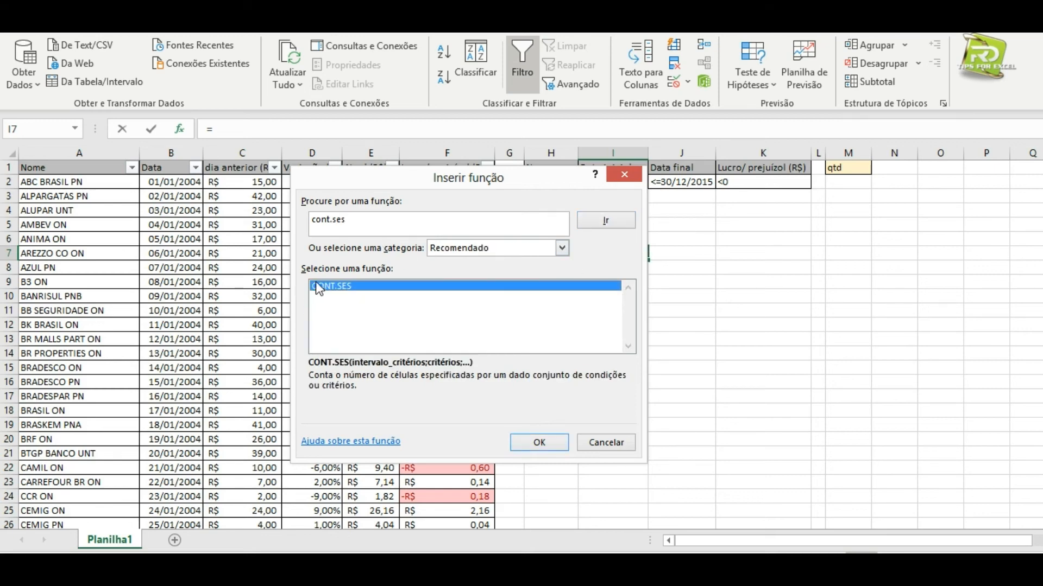
double_click(331, 285)
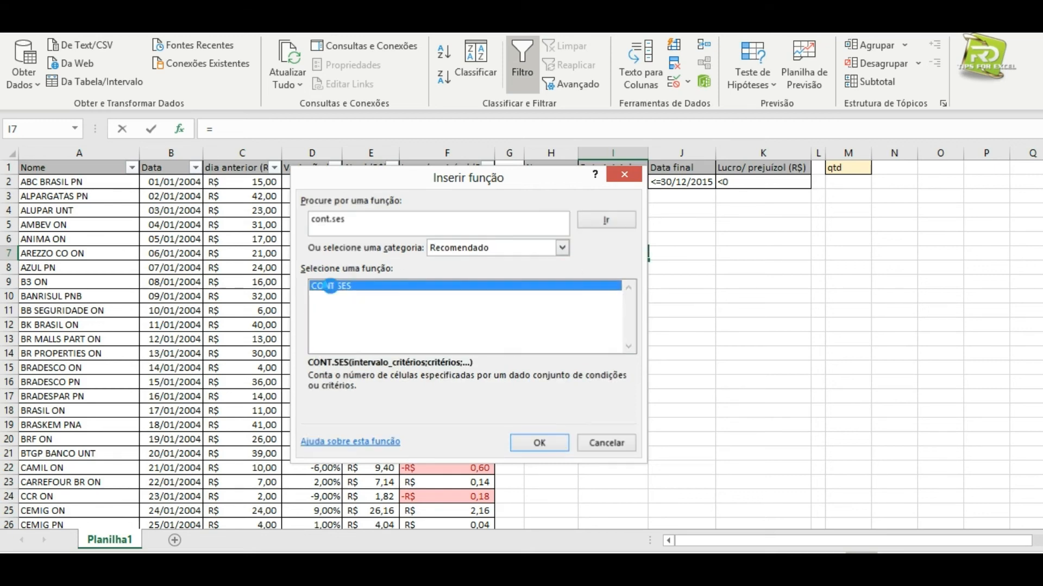
drag(426, 201, 658, 231)
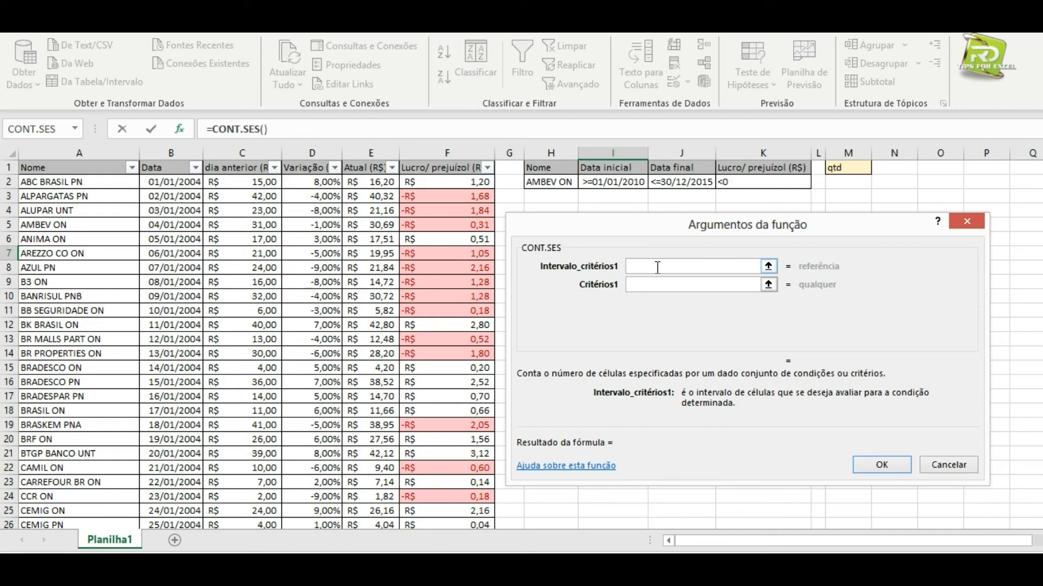
Step: Set the first two CONT.SES conditions to column A:A with criterion H2 and column B:B with criterion I2
click(61, 154)
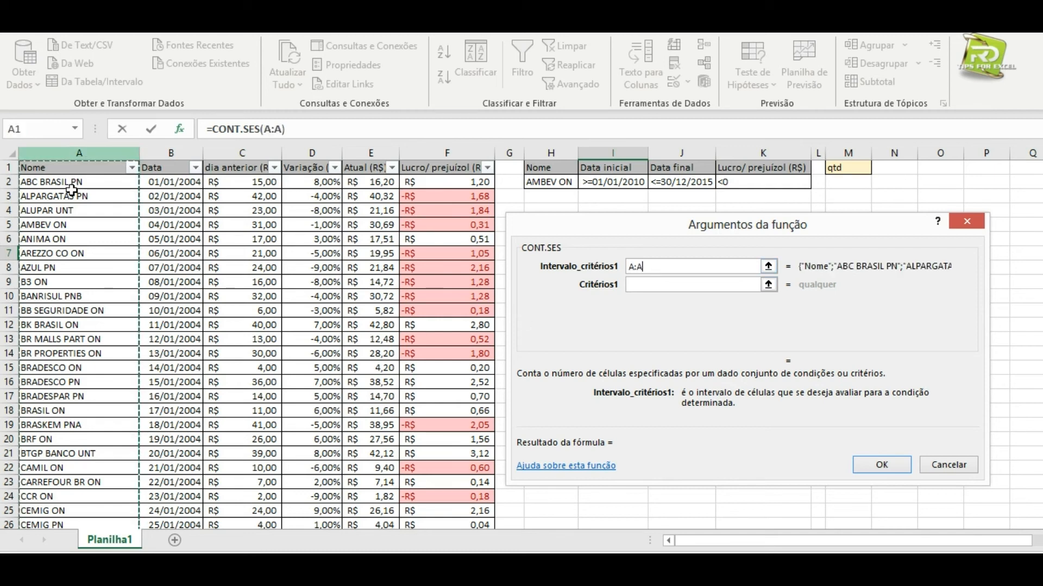
click(671, 285)
click(562, 184)
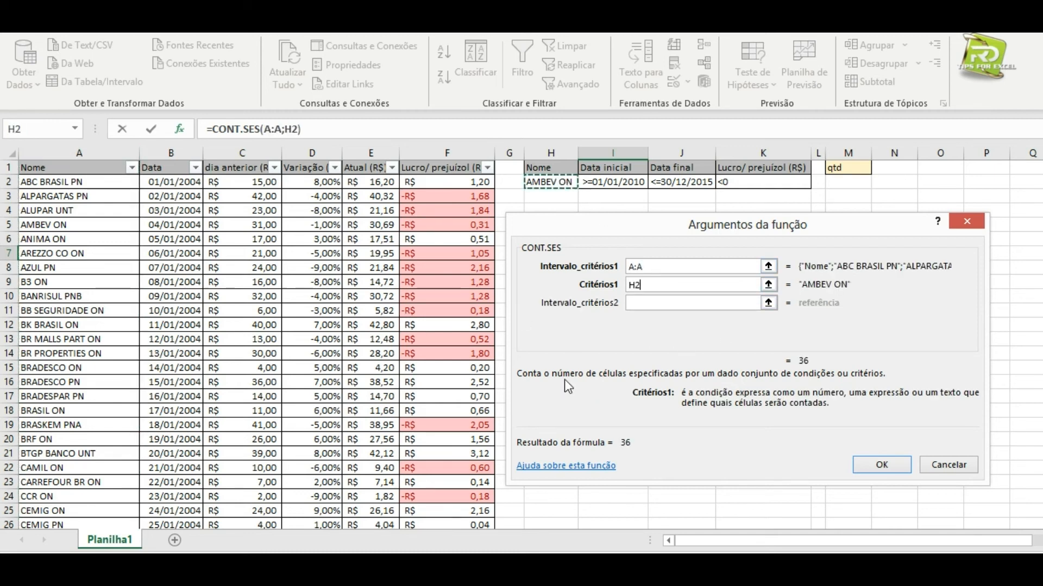
click(645, 305)
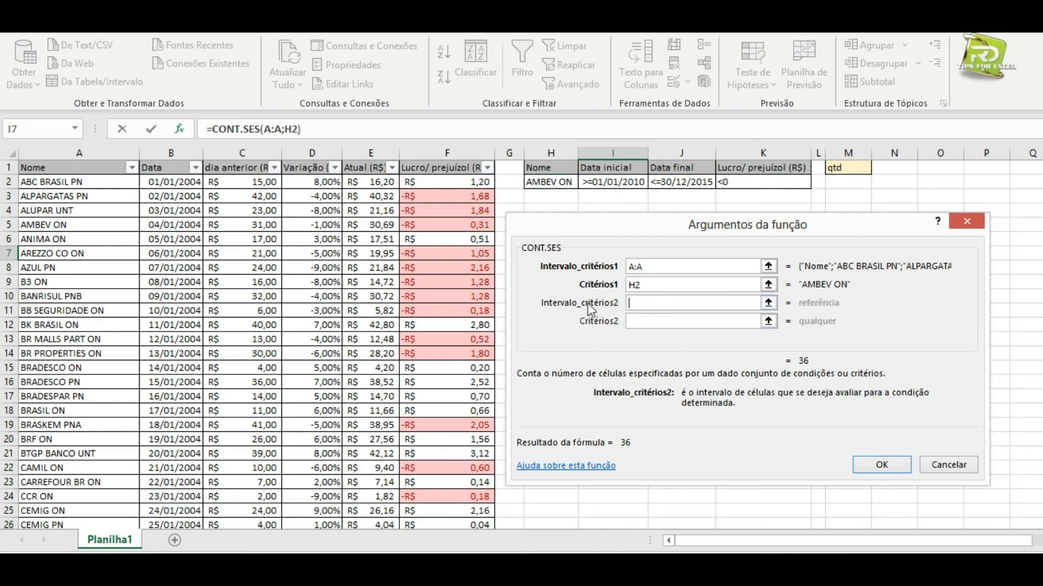
click(171, 153)
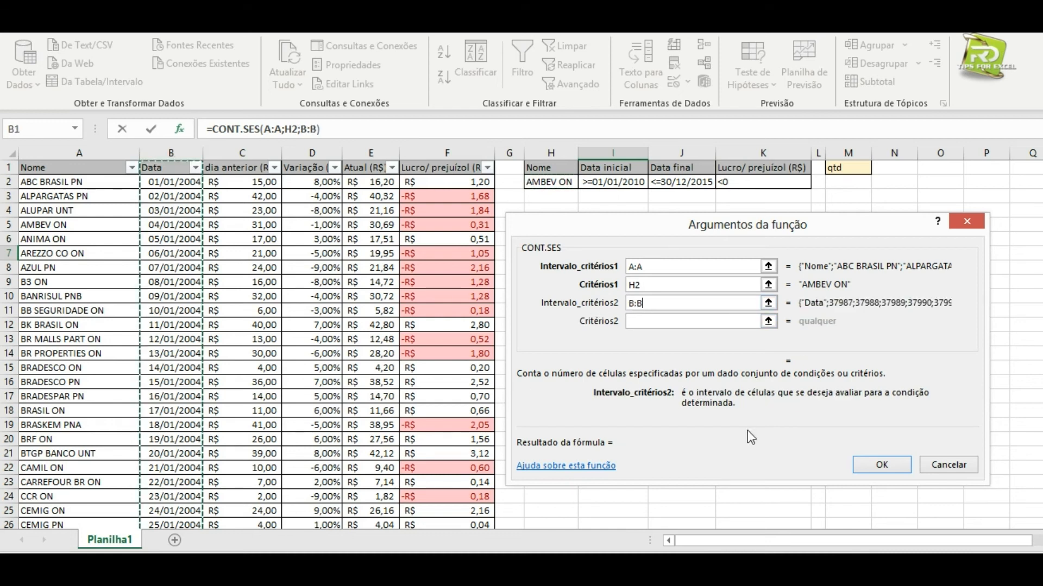
click(630, 322)
click(599, 184)
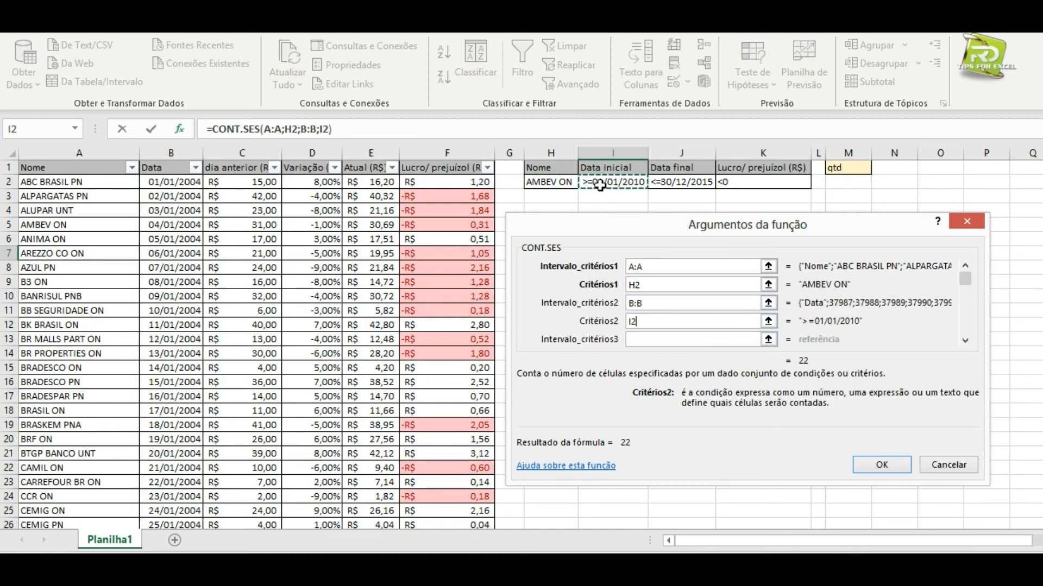
Step: Set the third CONT.SES condition to column B:B with the end-date criterion J2
click(646, 341)
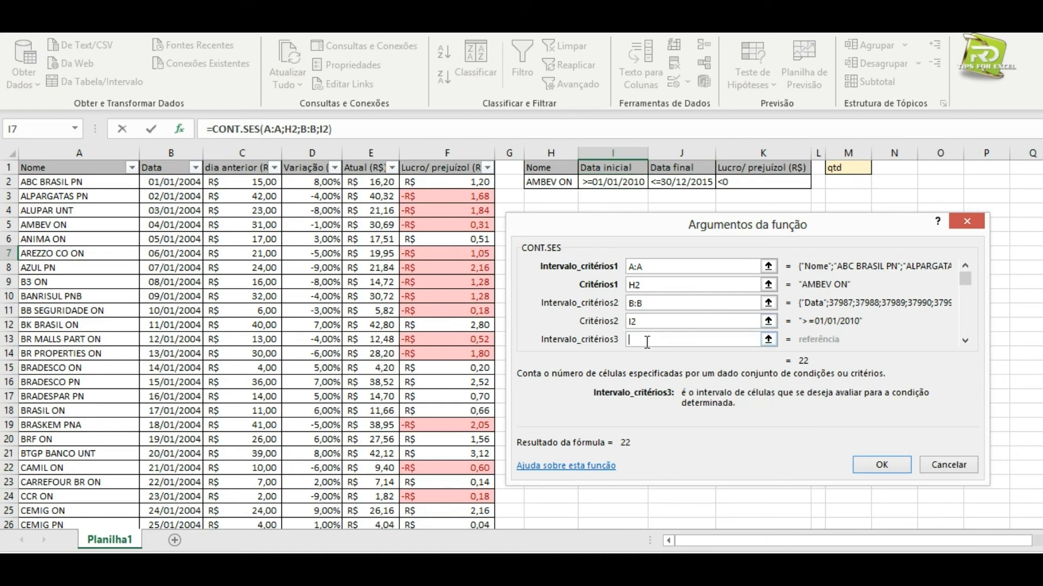
click(171, 153)
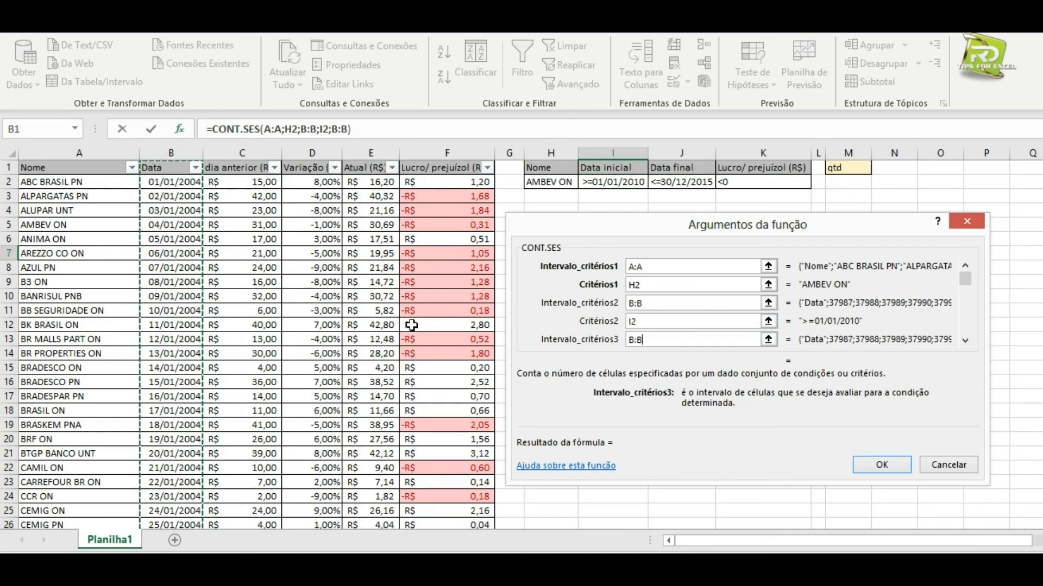
scroll(674, 340, down, 1)
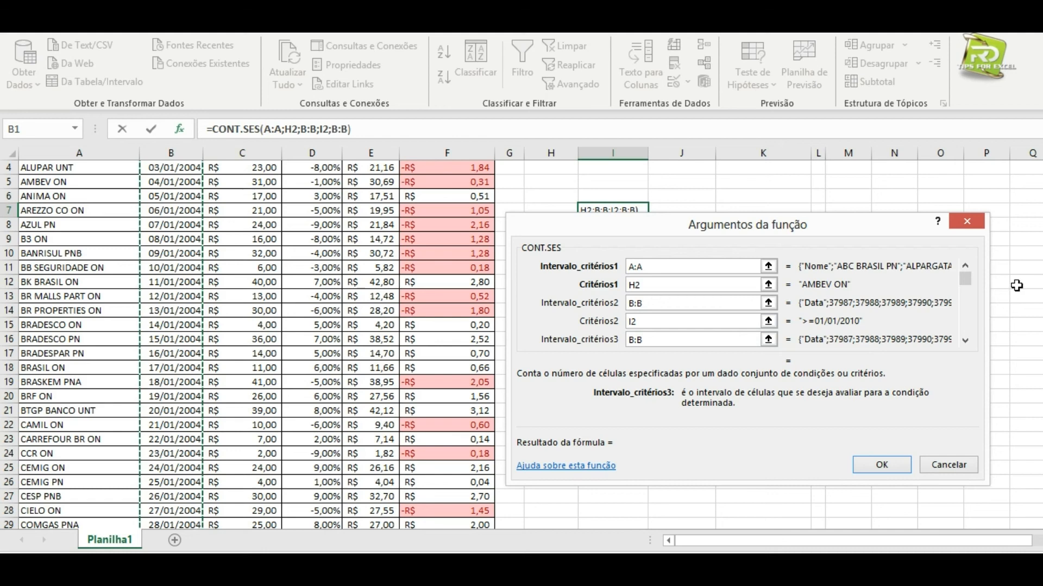
click(965, 341)
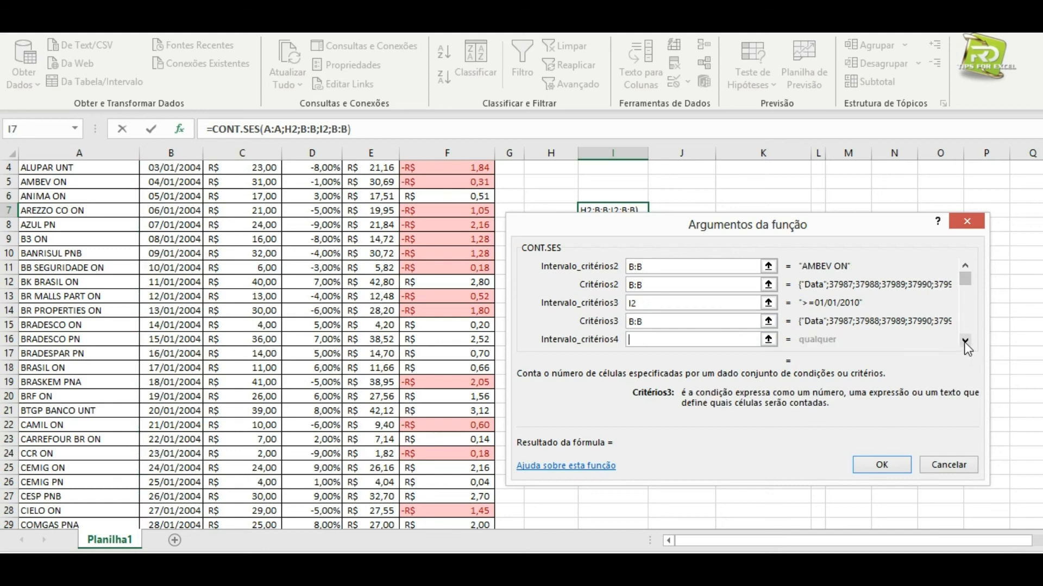
click(966, 341)
click(654, 285)
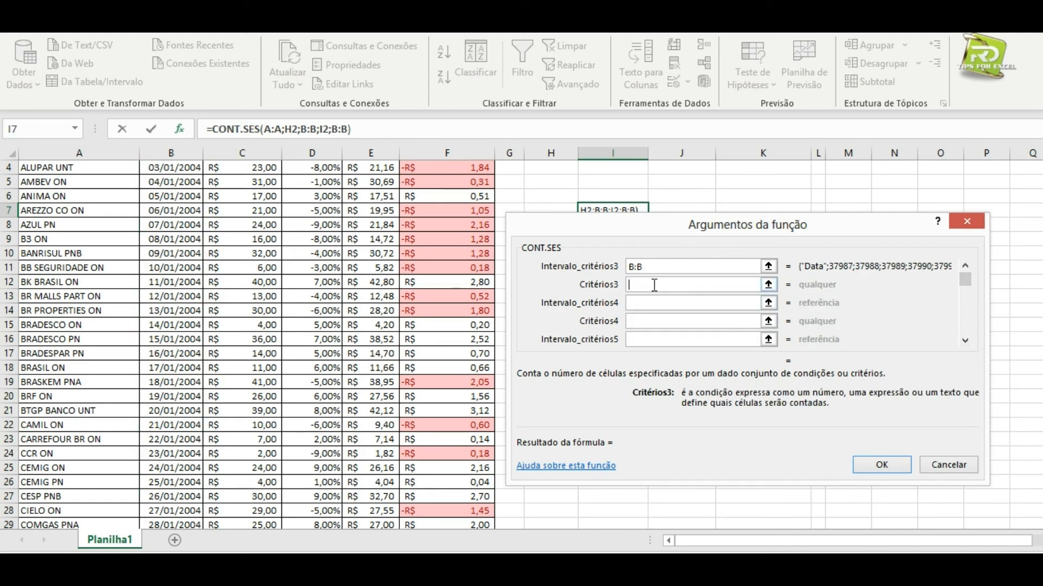
scroll(891, 182, up, 1)
click(663, 182)
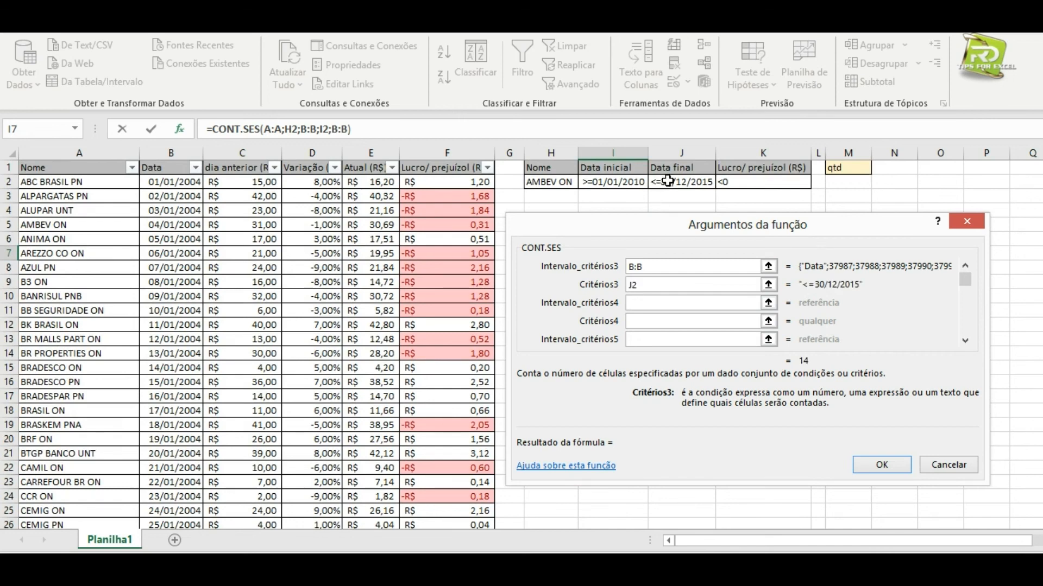
Step: Add column F:F with the loss criterion K2 as the fourth condition and complete the CONT.SES formula in I7
click(644, 302)
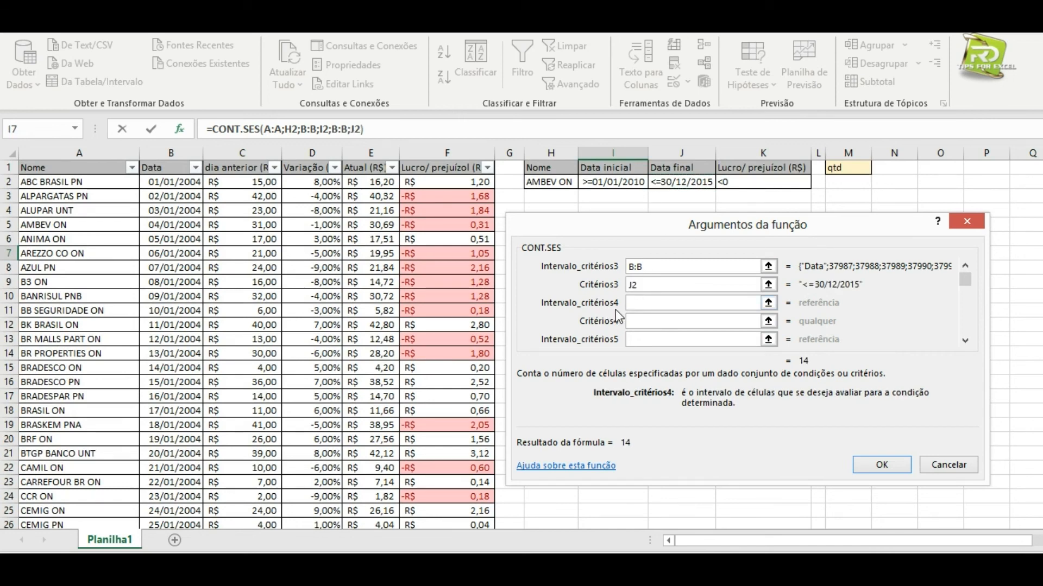
click(446, 154)
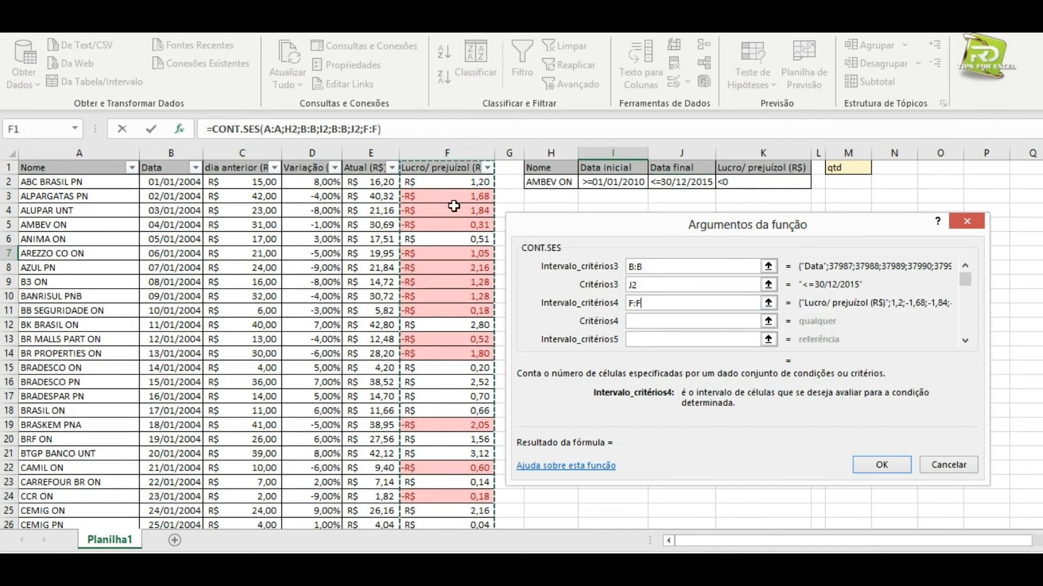
click(646, 326)
click(736, 181)
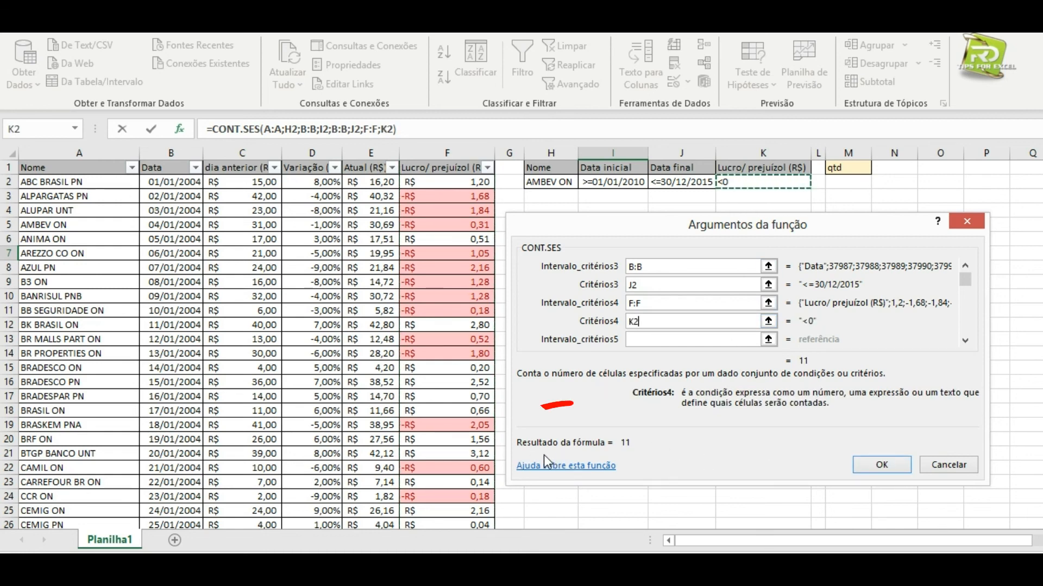
click(878, 465)
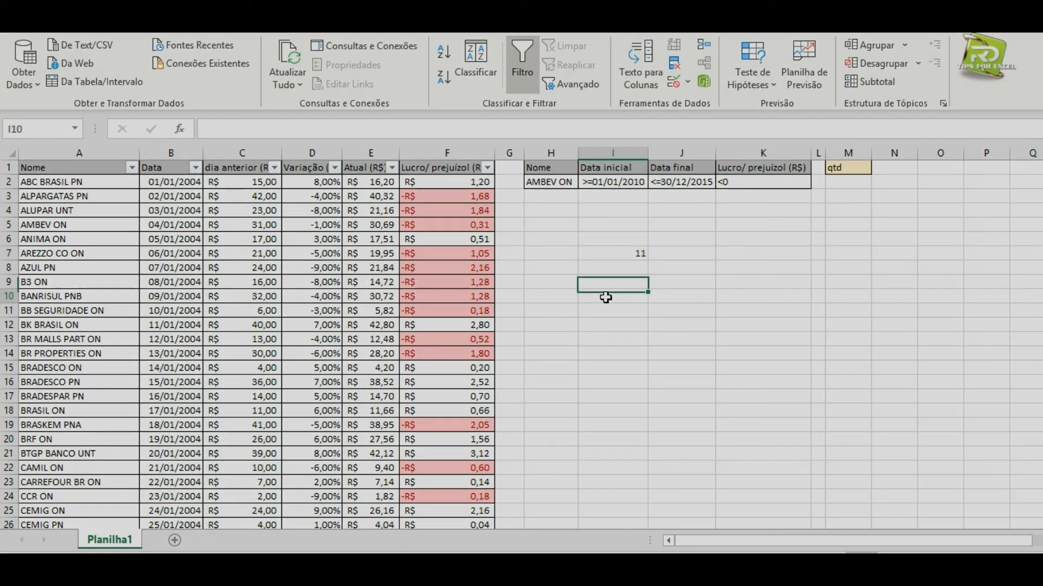